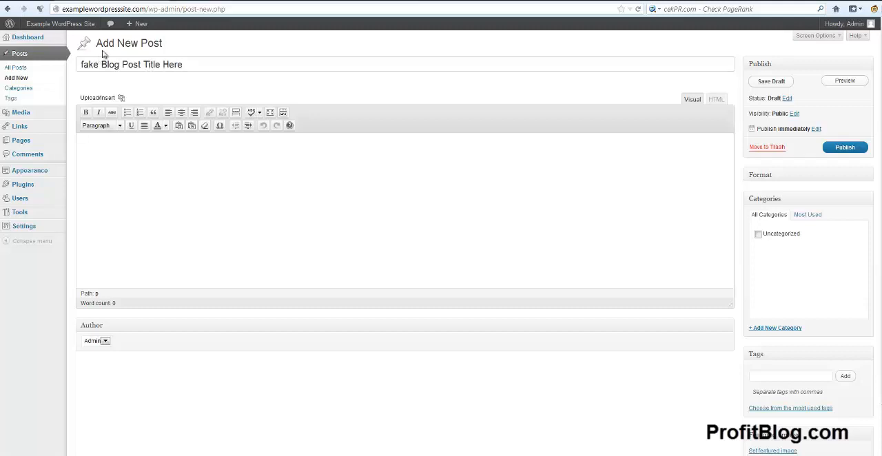
# Step: Capitalize the first letter of the post title so it reads "Fake Blog Post Title Here"
pyautogui.click(84, 64)
pyautogui.press('BackSpace')
pyautogui.write('F')
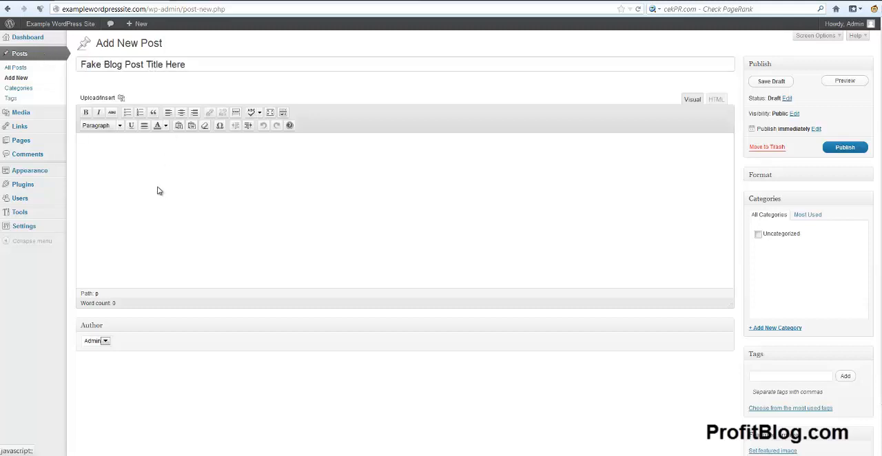
# Step: Paste the copied Lorem ipsum text into the post body
pyautogui.click(190, 179)
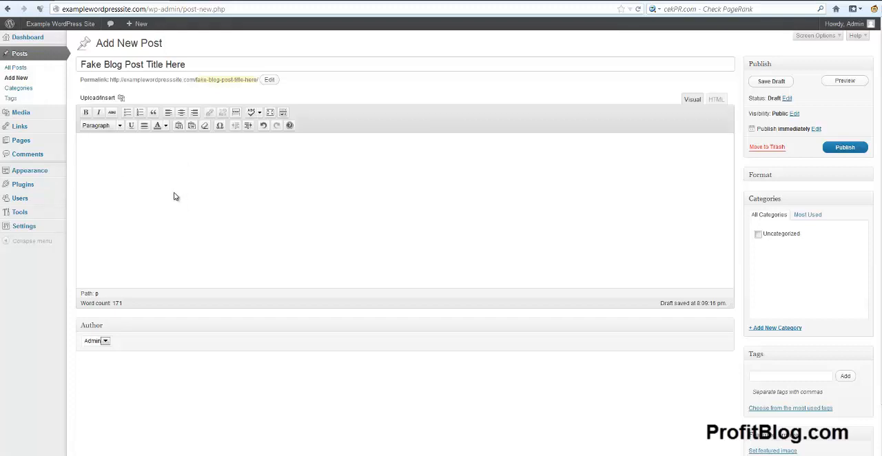
pyautogui.hotkey('ctrl', 'v')
pyautogui.scroll(3, 403, 239)
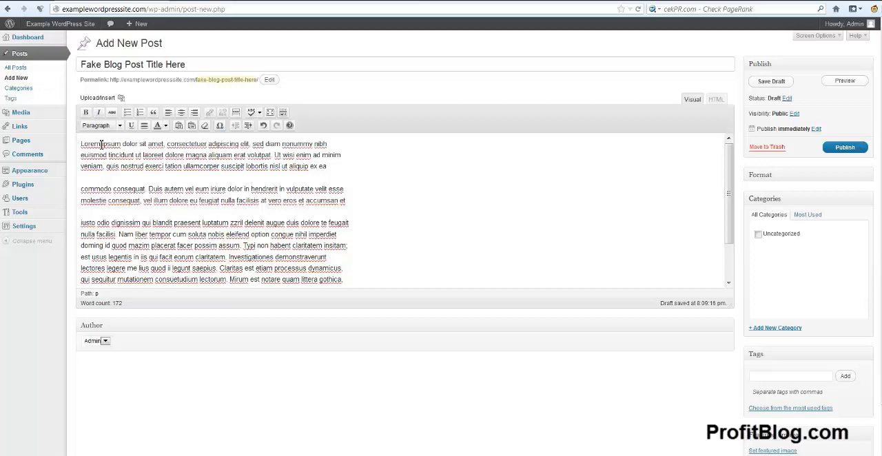
# Step: Format the first word "Lorem" of the post body as bold, italic and strikethrough
pyautogui.moveTo(102, 144); pyautogui.dragTo(80, 146)
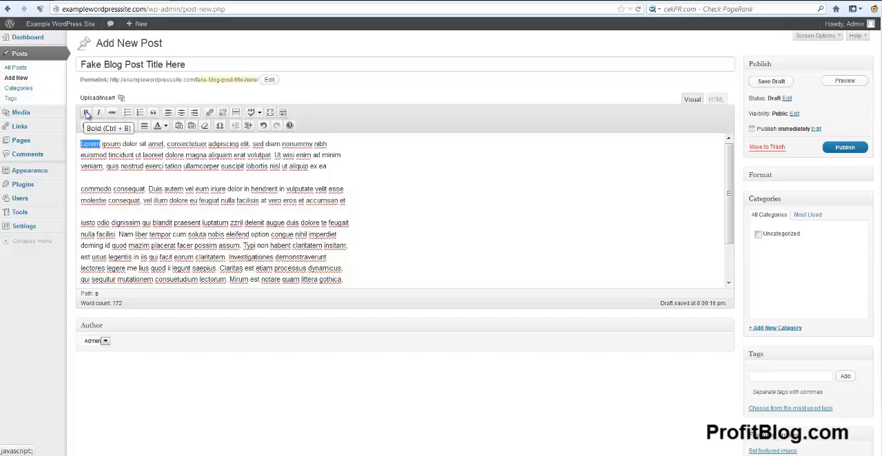
pyautogui.click(86, 114)
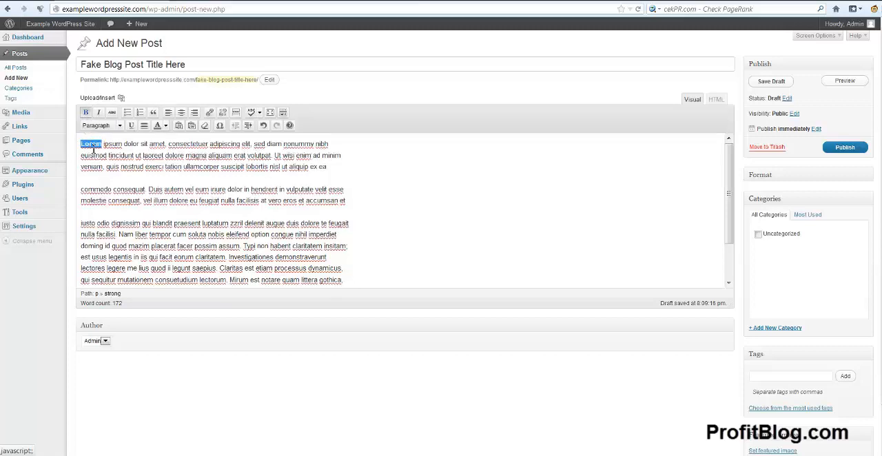
pyautogui.click(99, 114)
pyautogui.click(111, 113)
pyautogui.click(177, 177)
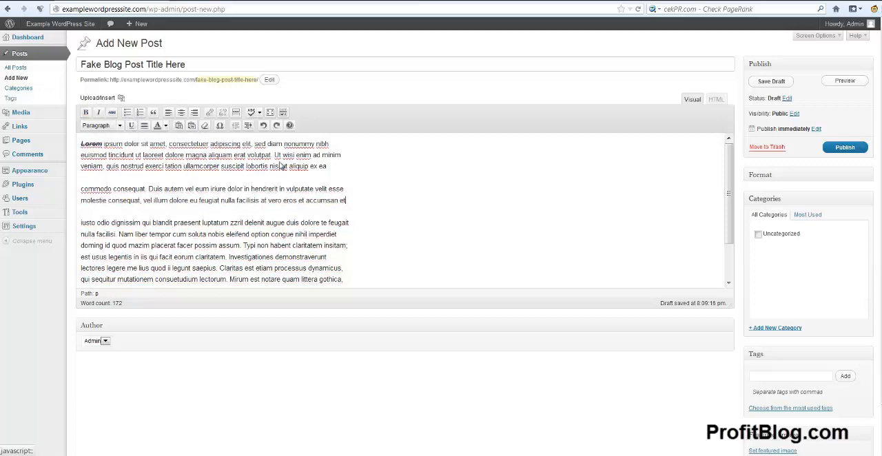
# Step: Make the second paragraph a bulleted list and split it into two items after "velit"
pyautogui.moveTo(346, 201); pyautogui.dragTo(77, 196)
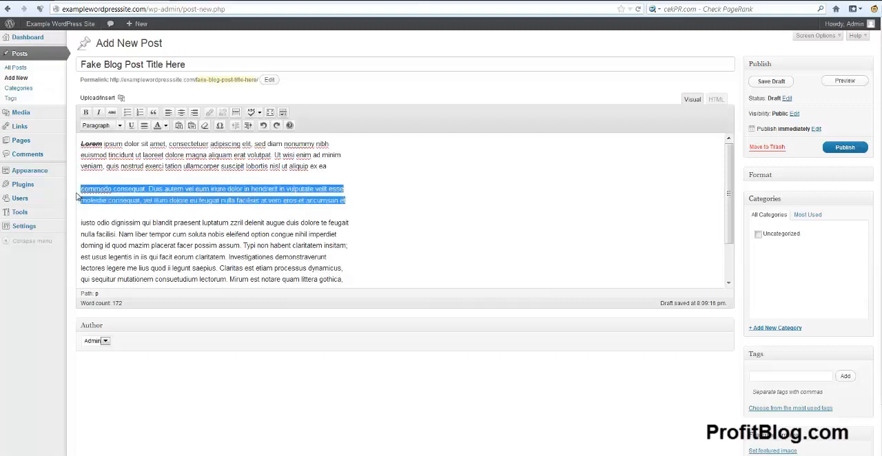
pyautogui.click(128, 112)
pyautogui.click(347, 189)
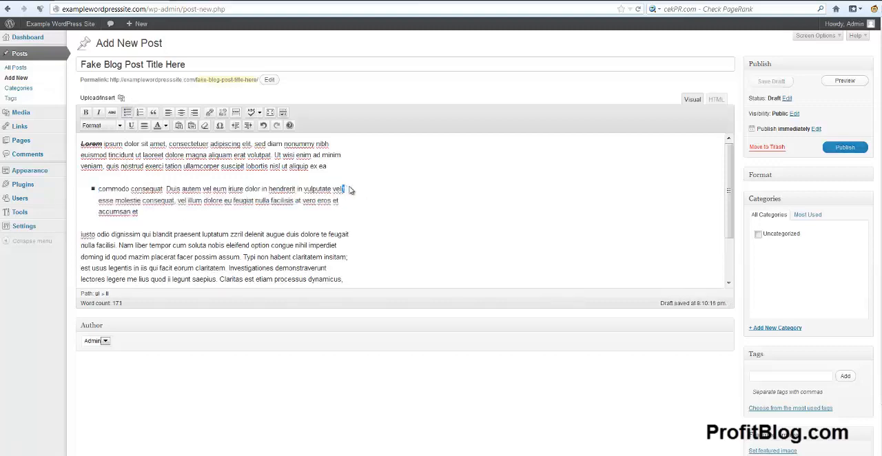
pyautogui.press('Return')
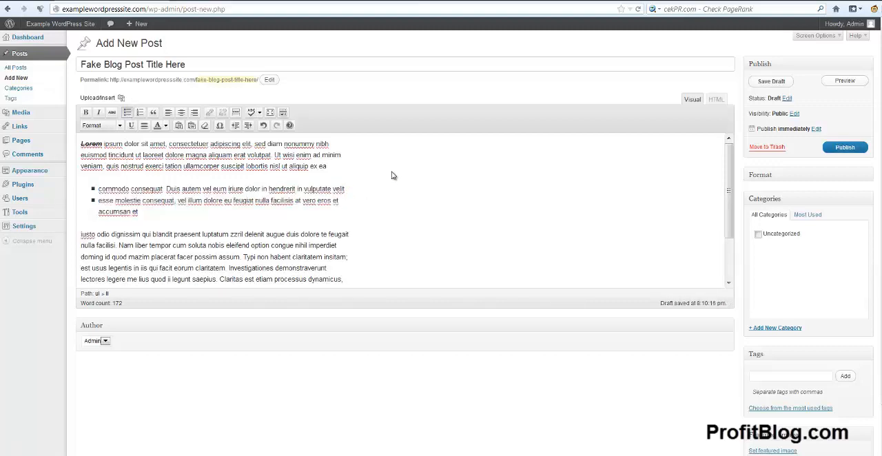
# Step: Convert the two-item bulleted list into a numbered list and format it as a blockquote
pyautogui.moveTo(163, 216); pyautogui.dragTo(93, 188)
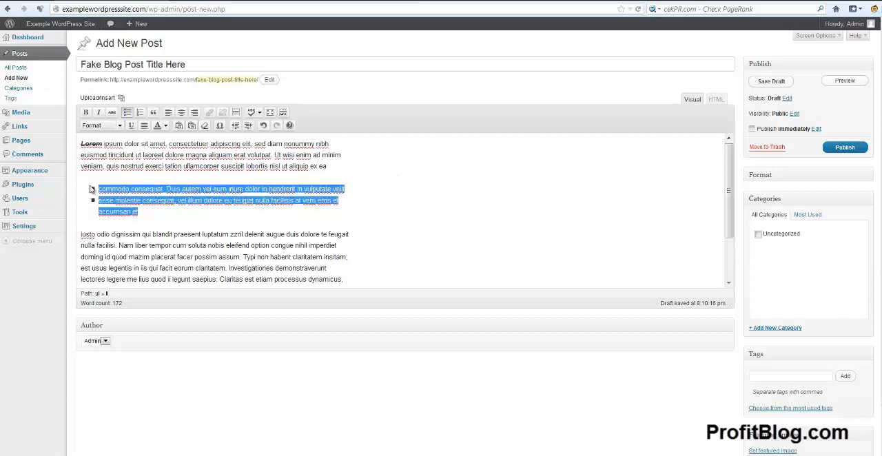
pyautogui.click(141, 112)
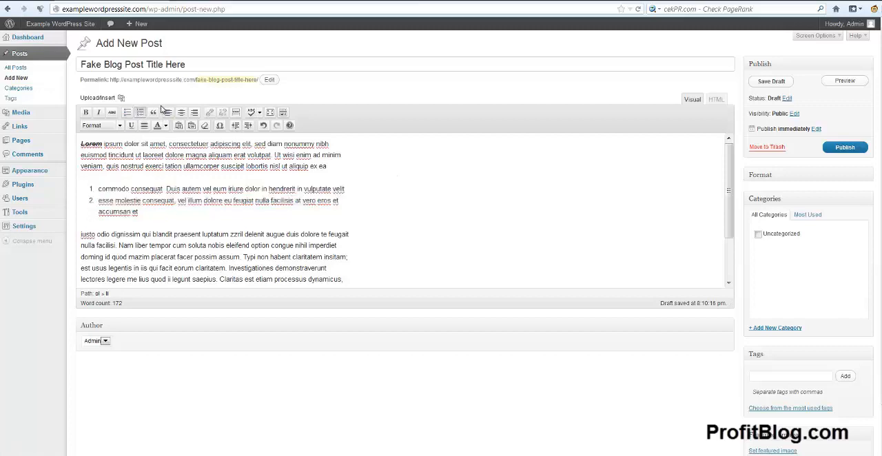
pyautogui.moveTo(141, 213); pyautogui.dragTo(84, 190)
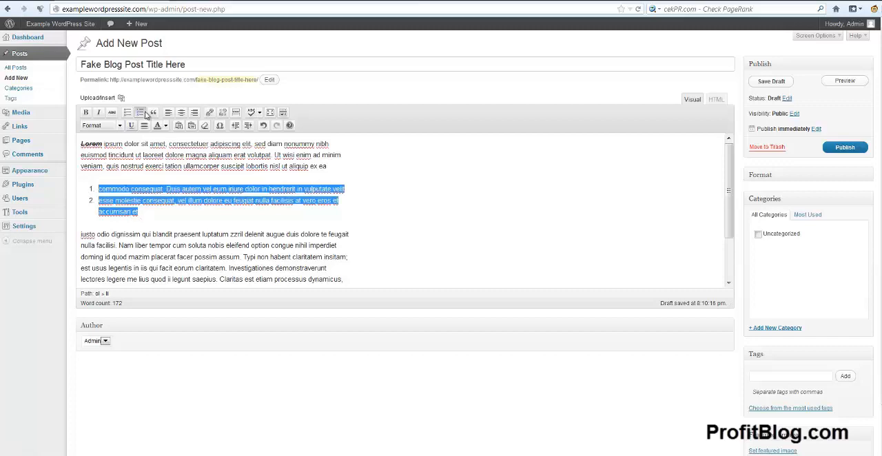
pyautogui.click(153, 113)
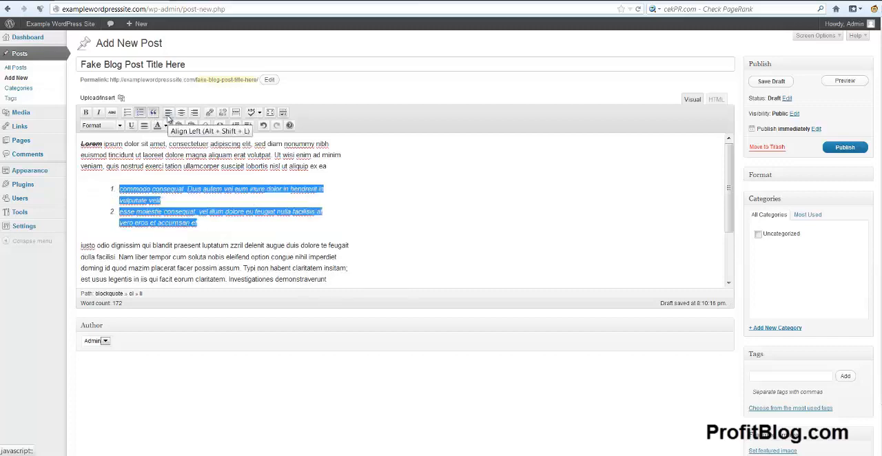
pyautogui.moveTo(235, 268); pyautogui.dragTo(240, 268)
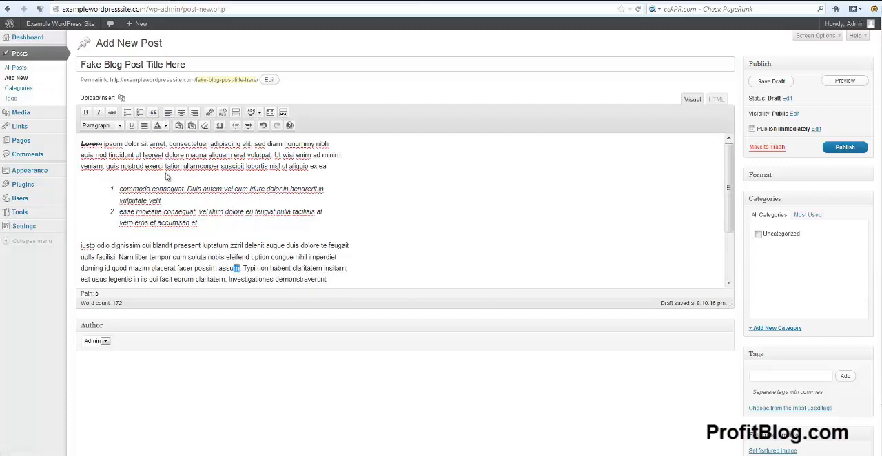
# Step: Try center and right alignment on the first paragraph, ending with left alignment
pyautogui.moveTo(329, 167); pyautogui.dragTo(55, 151)
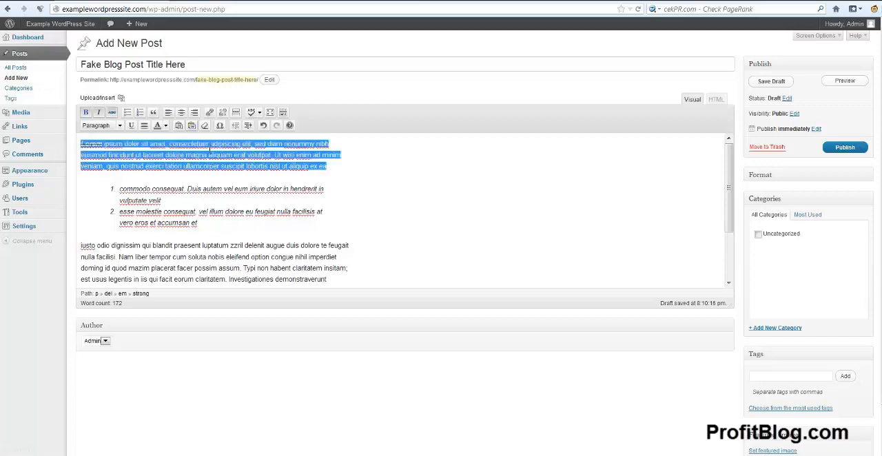
pyautogui.click(181, 112)
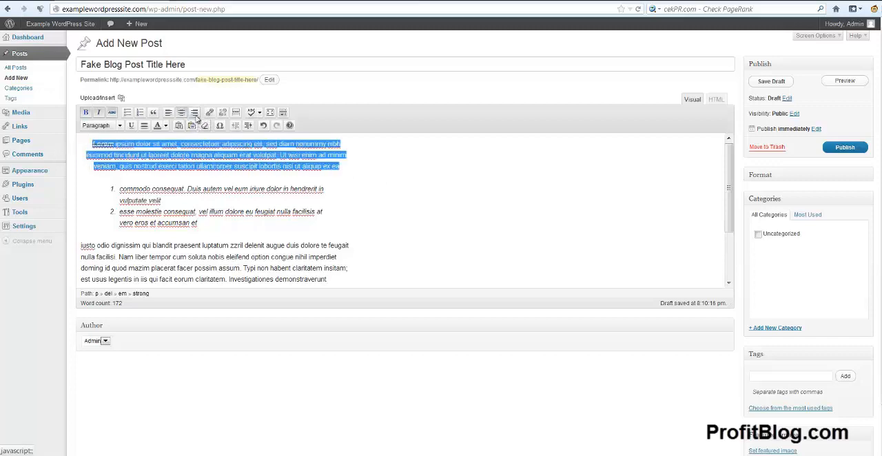
pyautogui.click(195, 113)
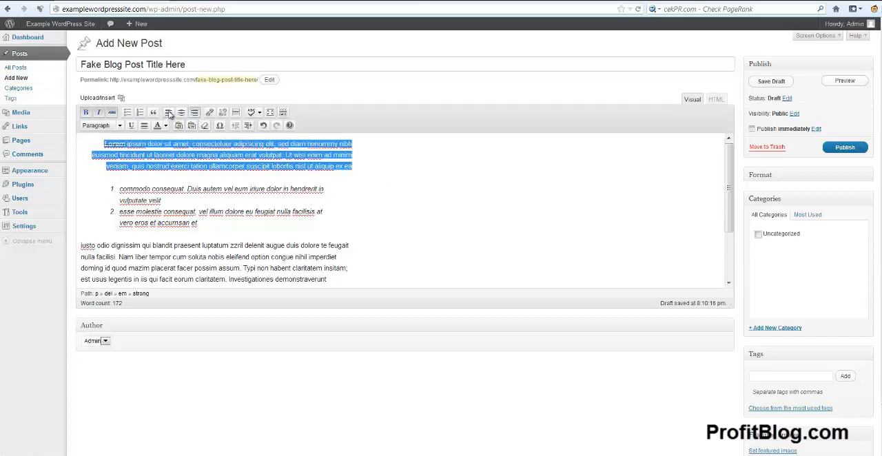
pyautogui.click(168, 113)
pyautogui.click(393, 187)
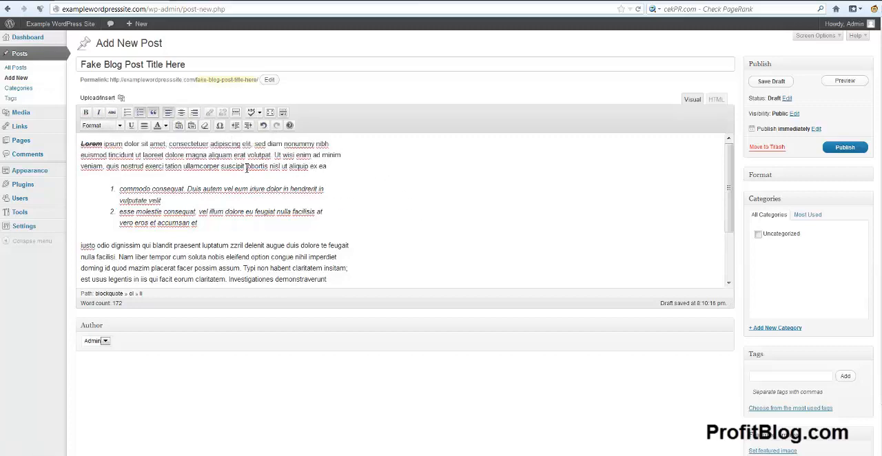
# Step: Start a link on "ullamcorper suscipit" in the first paragraph and set it to open in a new window/tab
pyautogui.moveTo(245, 167); pyautogui.dragTo(183, 170)
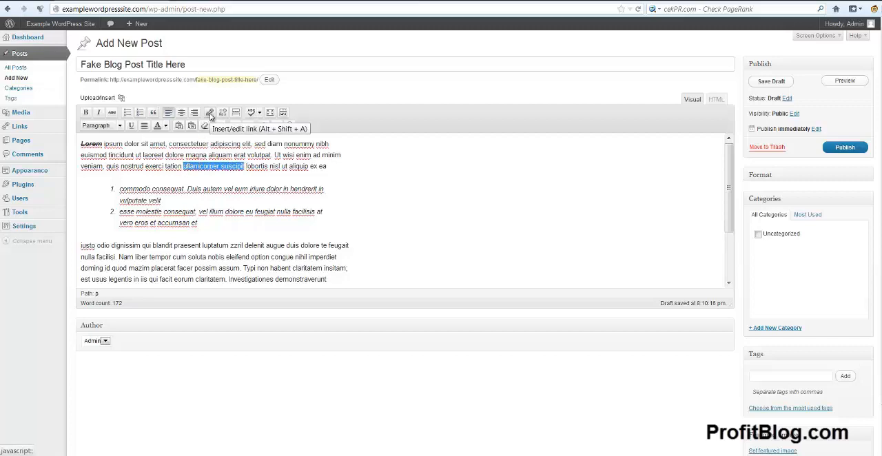
pyautogui.click(210, 113)
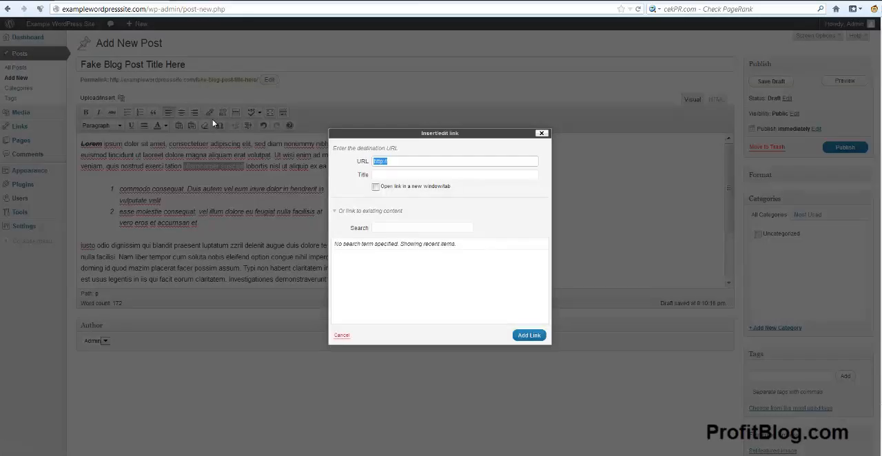
pyautogui.click(394, 162)
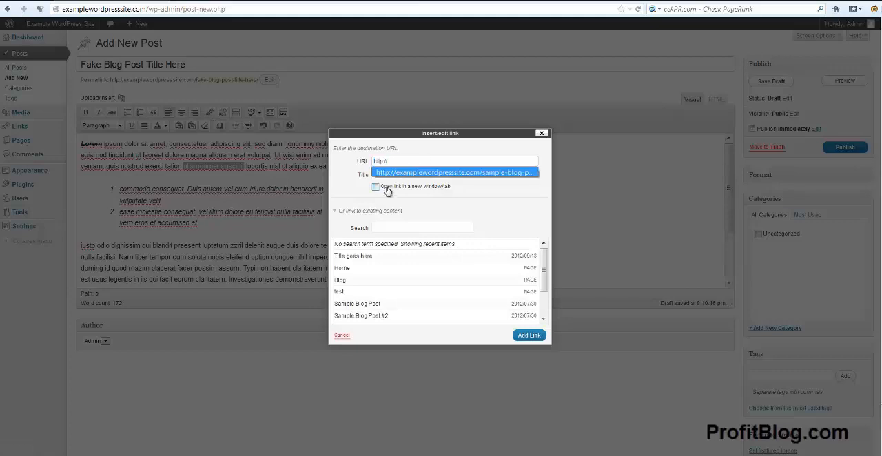
pyautogui.click(383, 191)
pyautogui.click(376, 187)
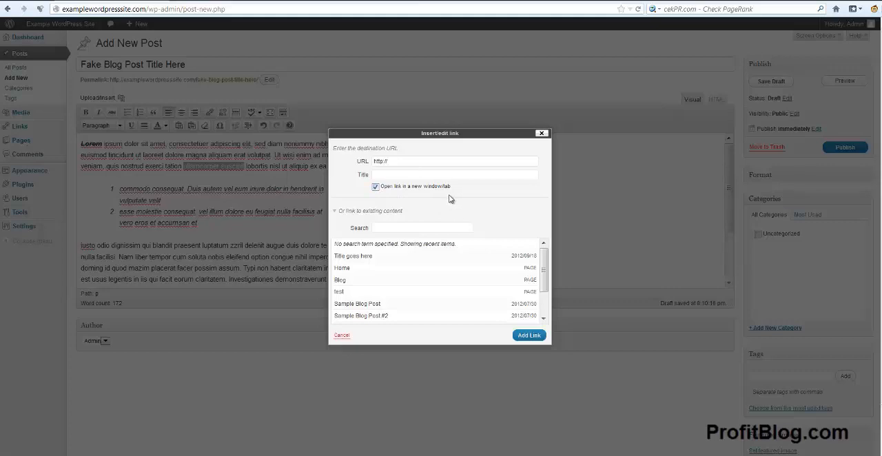
pyautogui.click(348, 215)
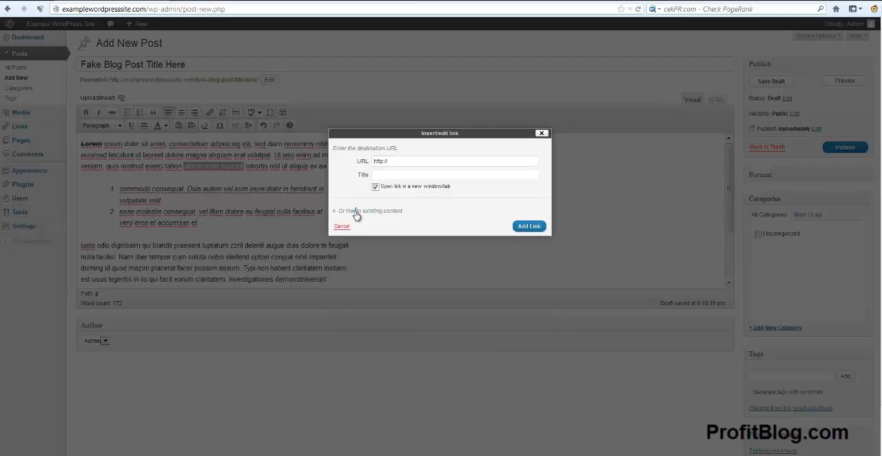
pyautogui.click(357, 216)
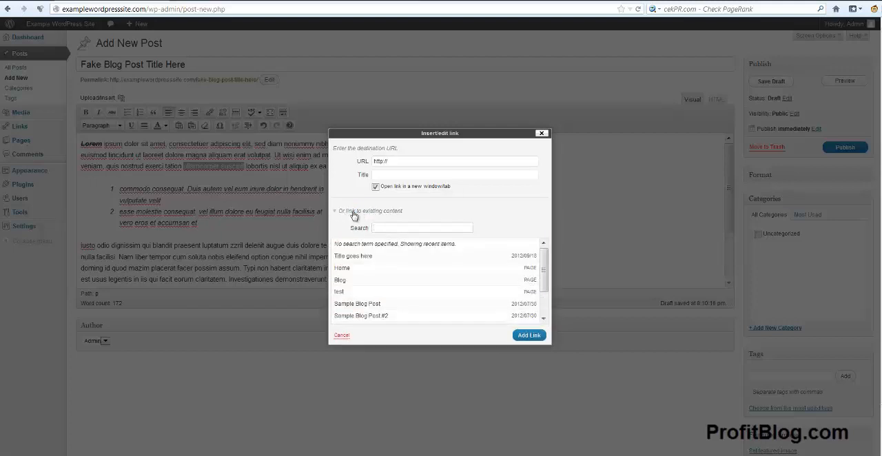
# Step: Search the existing content for "Sample" and link the selected words to "Sample Blog Post #2"
pyautogui.click(394, 229)
pyautogui.write('am')
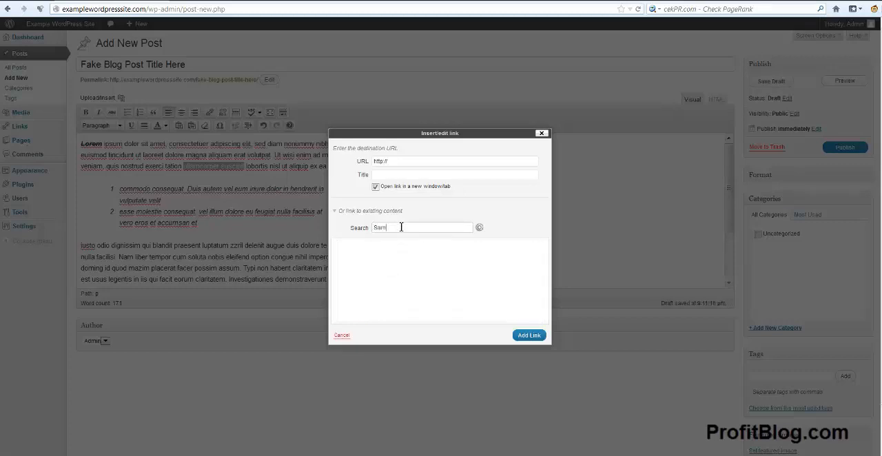
pyautogui.write('ple')
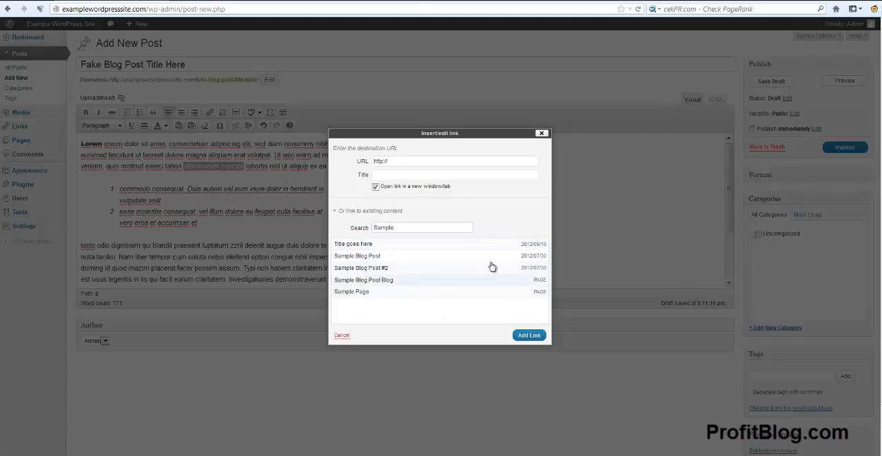
pyautogui.click(380, 269)
pyautogui.moveTo(534, 161); pyautogui.dragTo(349, 163)
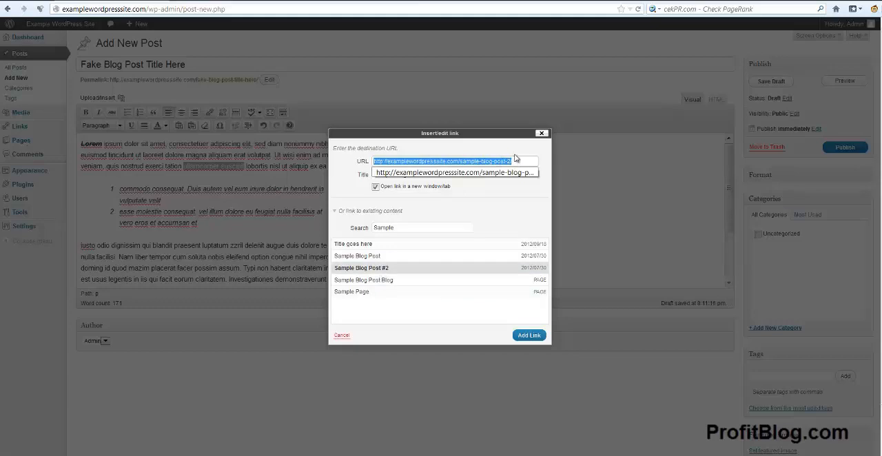
pyautogui.click(529, 338)
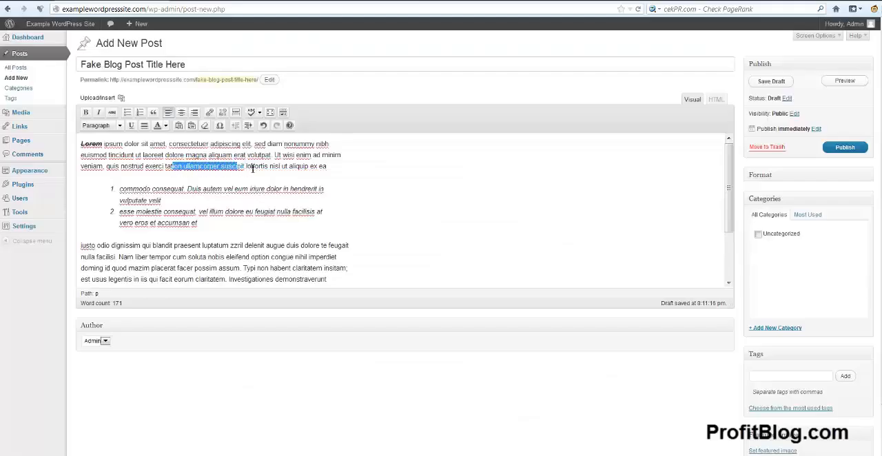
pyautogui.click(252, 167)
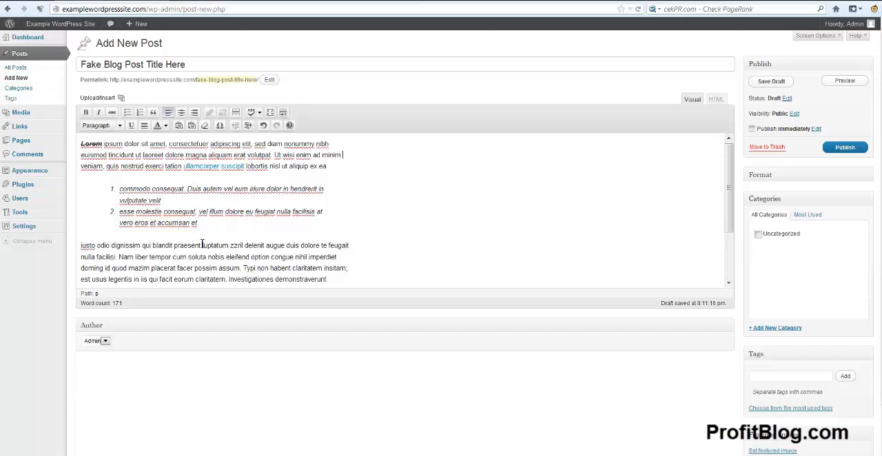
# Step: Look over the spell checker's language choices without changing the language
pyautogui.click(260, 117)
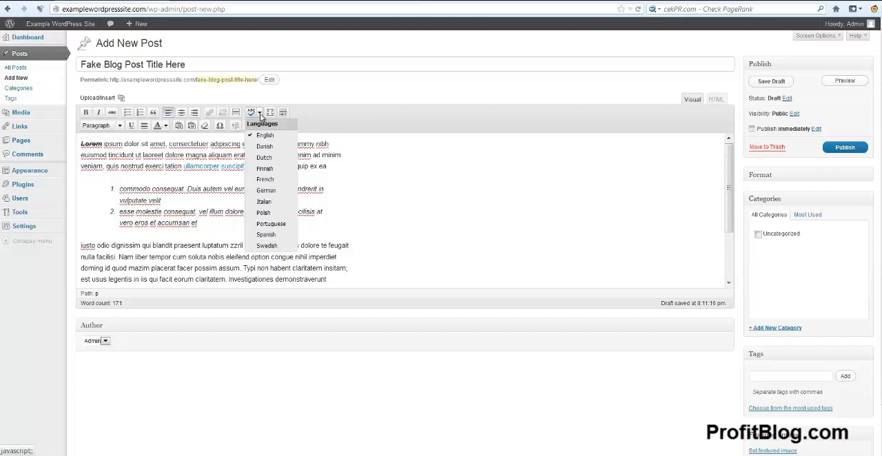
pyautogui.click(260, 117)
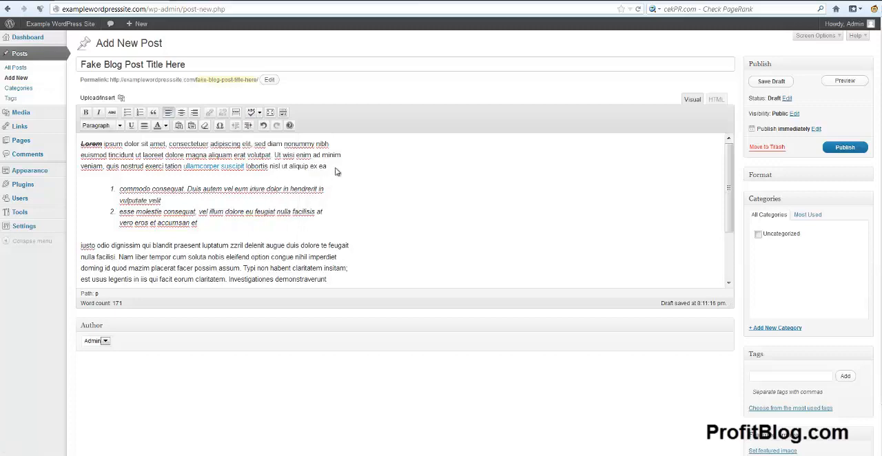
pyautogui.moveTo(342, 169); pyautogui.dragTo(80, 143)
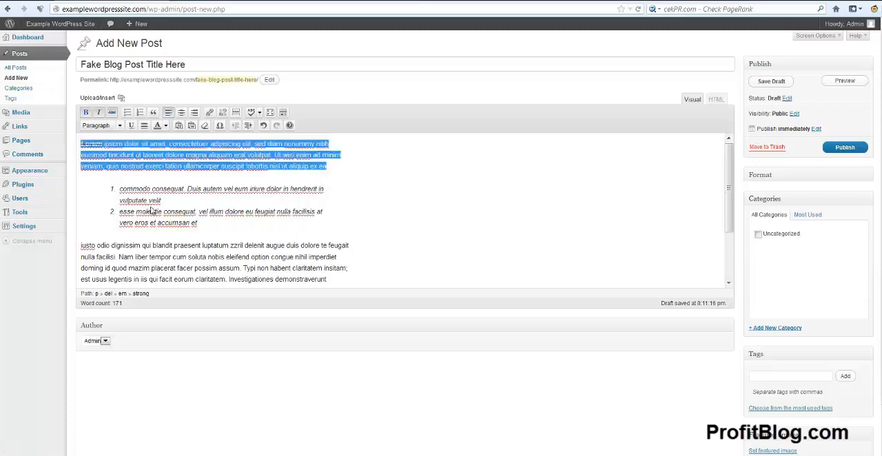
pyautogui.click(396, 190)
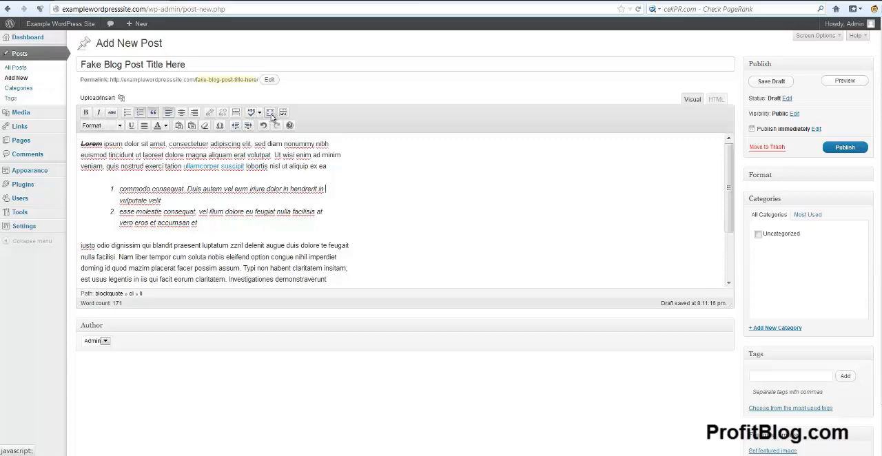
# Step: View the post in fullscreen editing mode and return to the regular editor
pyautogui.click(271, 114)
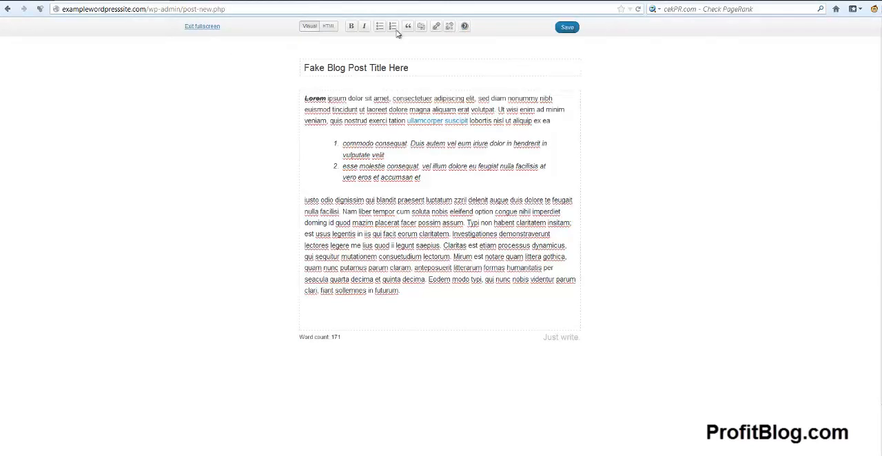
pyautogui.click(194, 27)
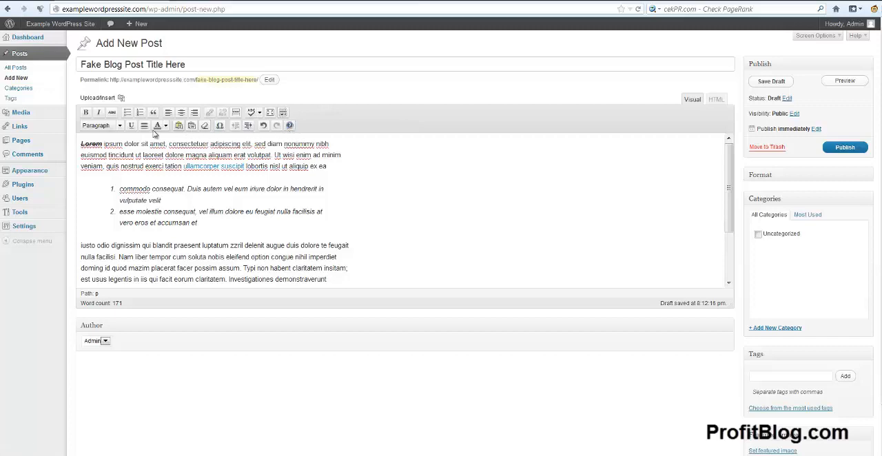
# Step: Split "iusto odio dignissim" off into its own paragraph below the numbered list and format it as Heading 2
pyautogui.click(282, 117)
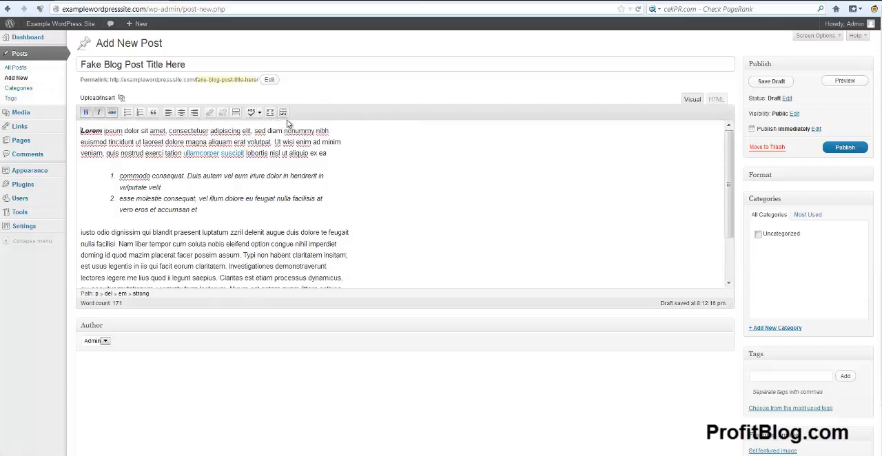
pyautogui.click(282, 112)
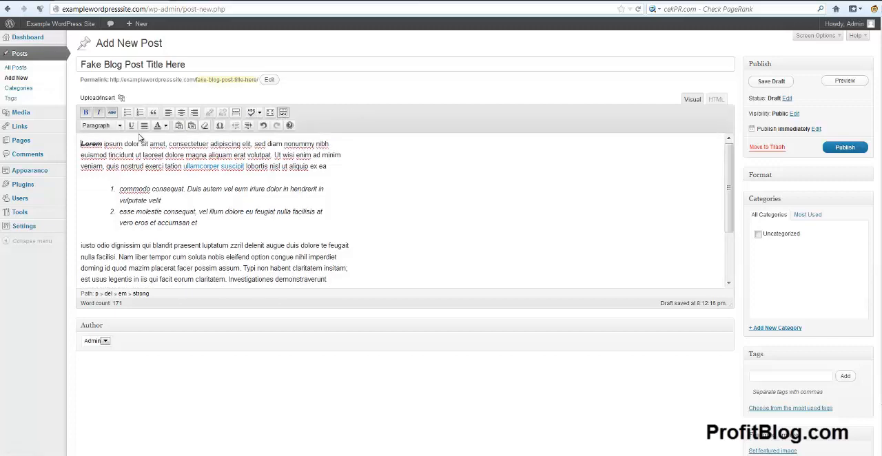
pyautogui.click(145, 246)
pyautogui.press('Return')
pyautogui.moveTo(151, 246); pyautogui.dragTo(74, 248)
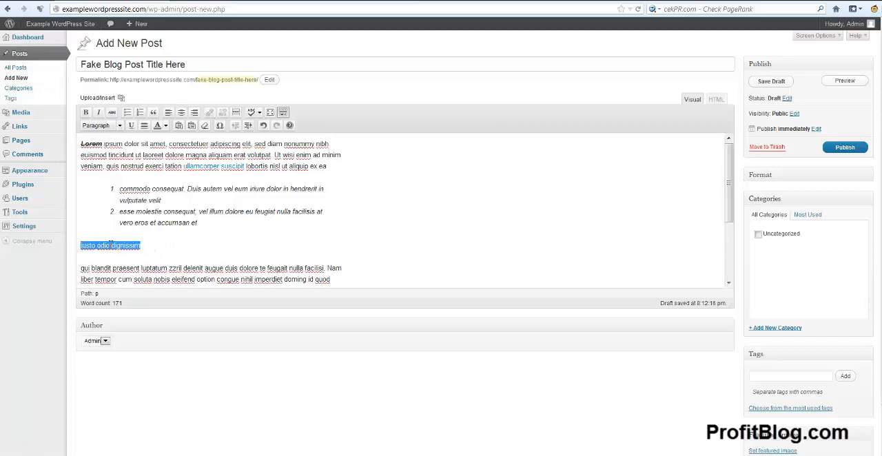
pyautogui.click(120, 125)
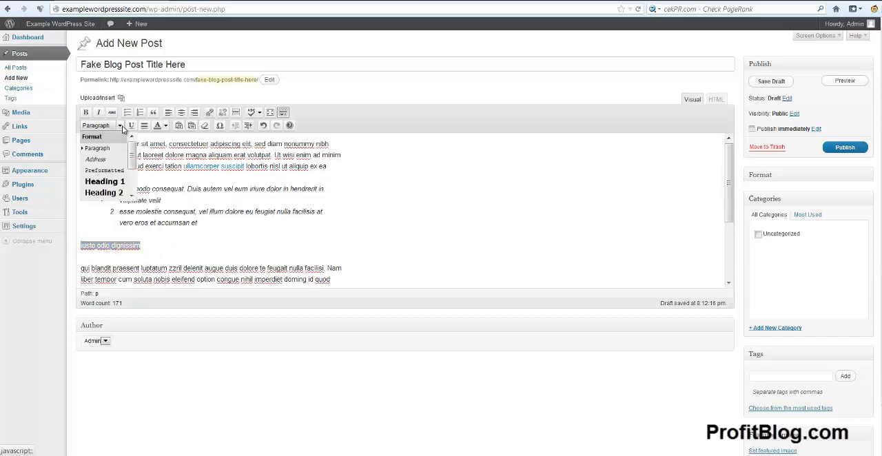
pyautogui.click(104, 195)
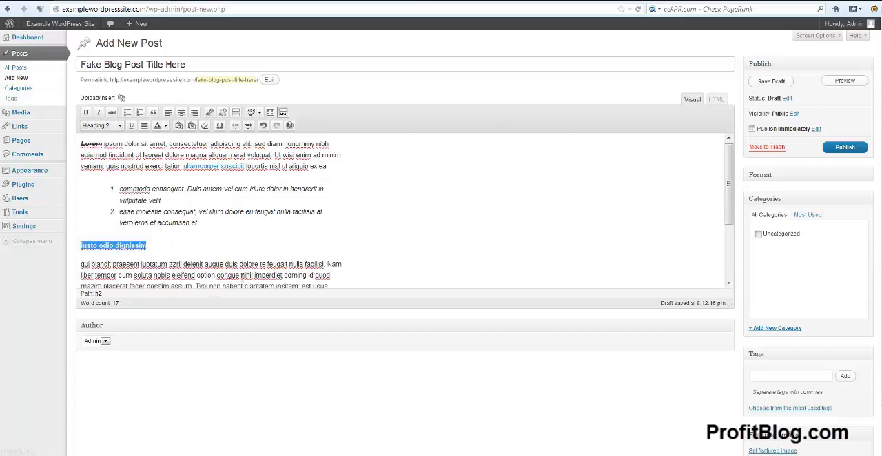
# Step: Look over the smaller heading levels among the paragraph formats without changing the heading
pyautogui.click(120, 125)
pyautogui.scroll(-4, 131, 197)
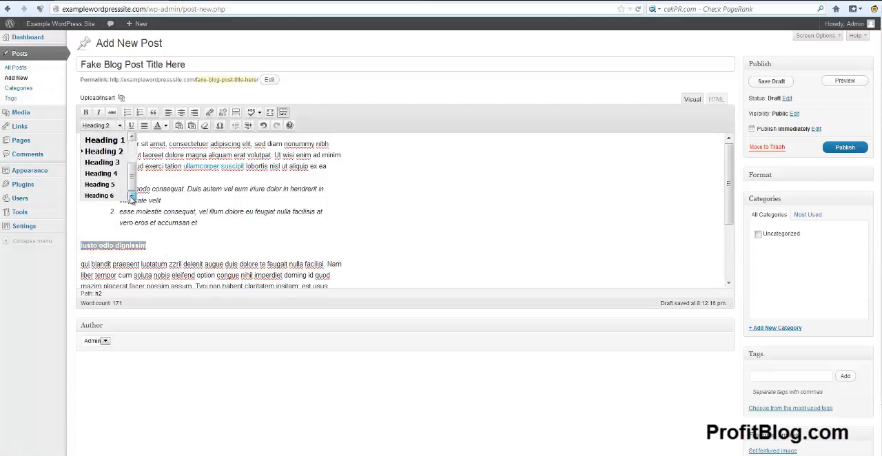
pyautogui.click(317, 224)
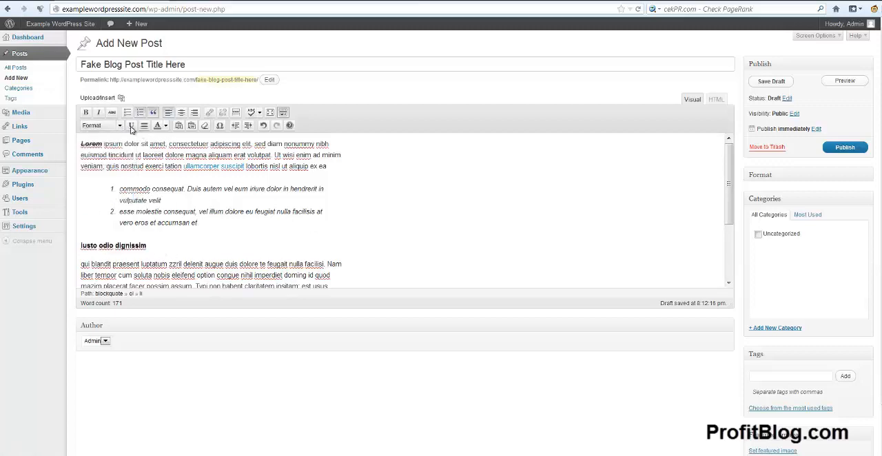
# Step: Underline "onsequat" in the first numbered list item and apply full justification
pyautogui.moveTo(155, 189); pyautogui.dragTo(186, 194)
pyautogui.click(131, 127)
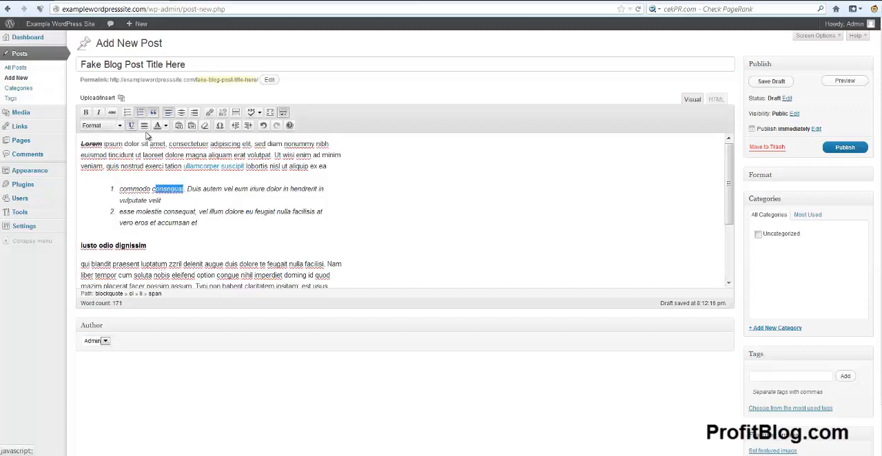
pyautogui.click(144, 128)
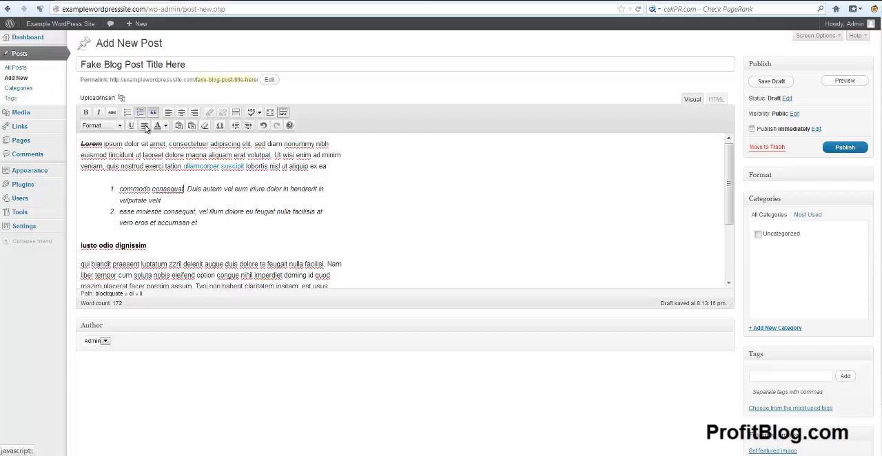
# Step: Look over the text color palette and the plain-text paste option without recoloring or pasting anything
pyautogui.click(166, 127)
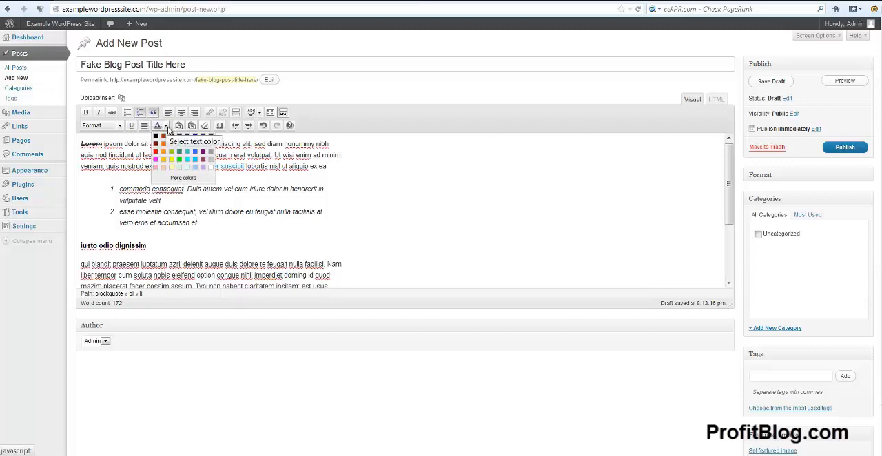
pyautogui.click(167, 128)
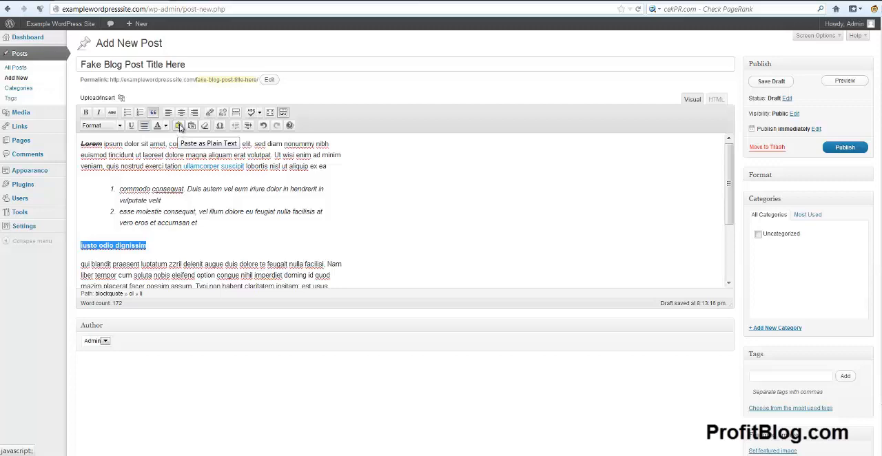
pyautogui.click(178, 125)
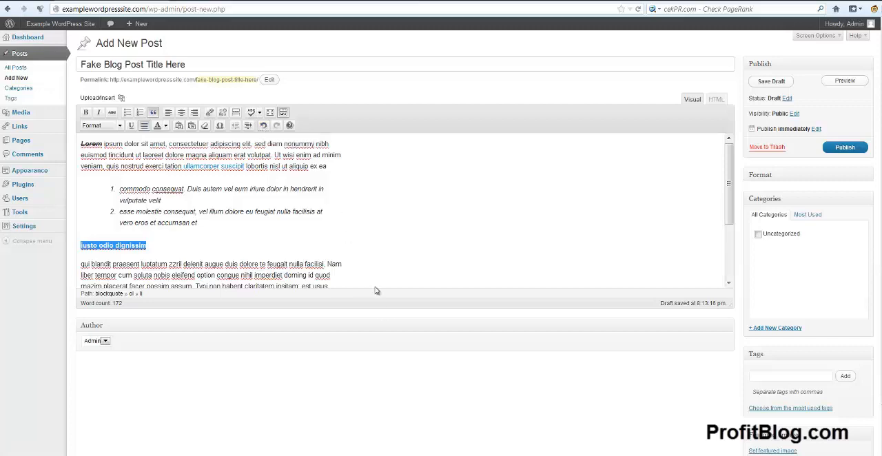
pyautogui.moveTo(366, 287); pyautogui.dragTo(318, 206)
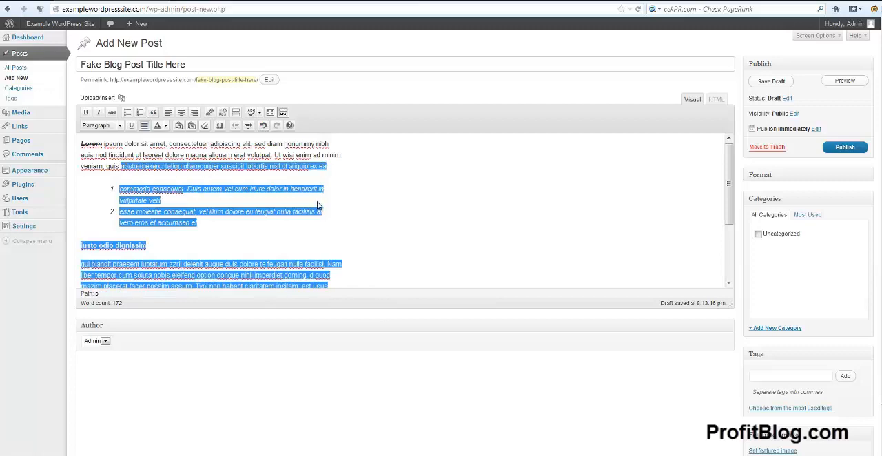
# Step: Preview the draft post as it would appear on the site and examine its title and first paragraph
pyautogui.click(784, 61)
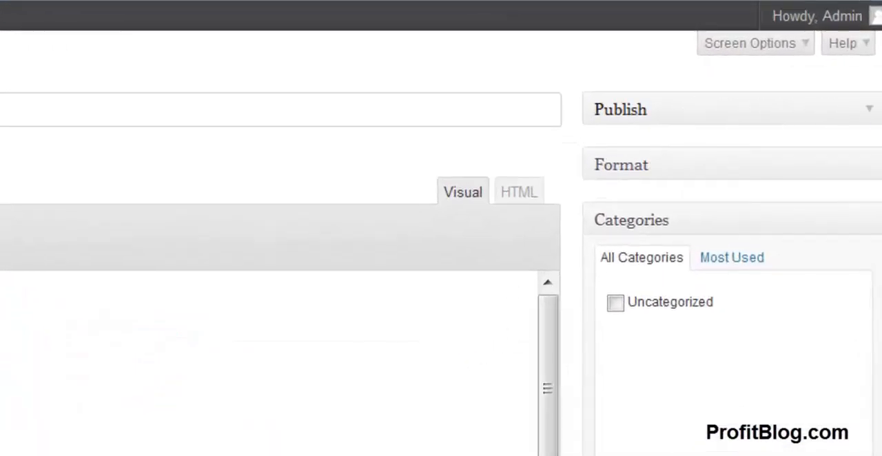
pyautogui.click(871, 112)
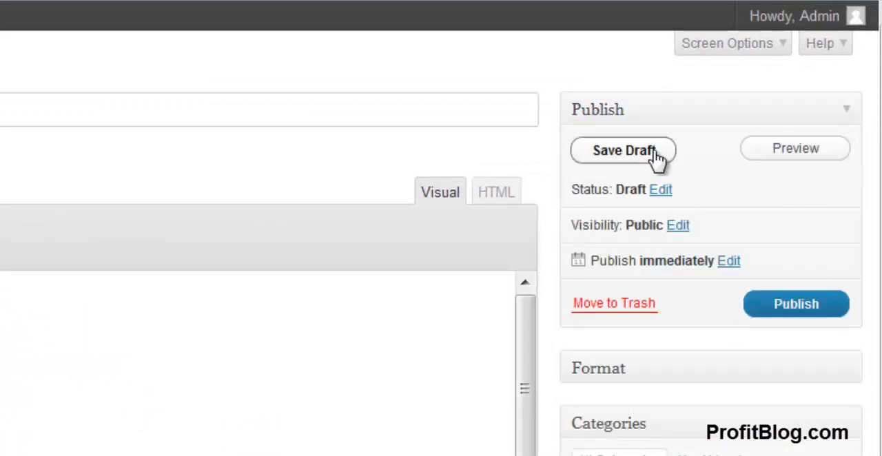
pyautogui.click(794, 154)
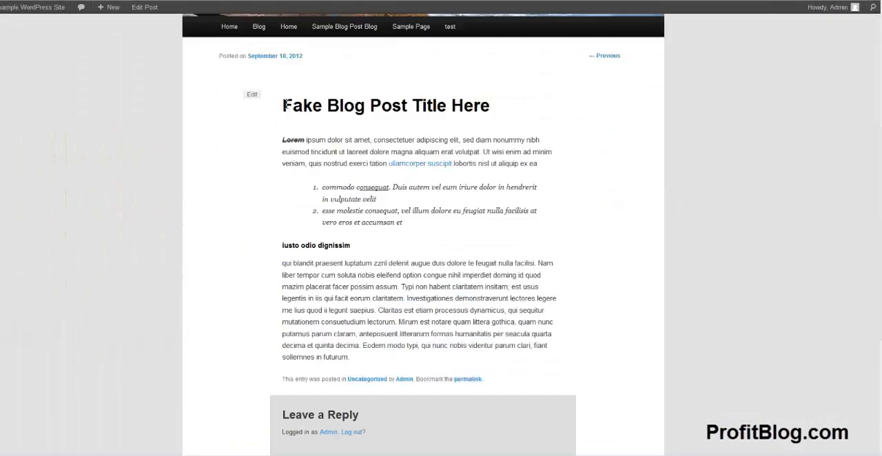
pyautogui.moveTo(283, 104); pyautogui.dragTo(504, 120)
pyautogui.click(561, 121)
pyautogui.moveTo(283, 139); pyautogui.dragTo(308, 140)
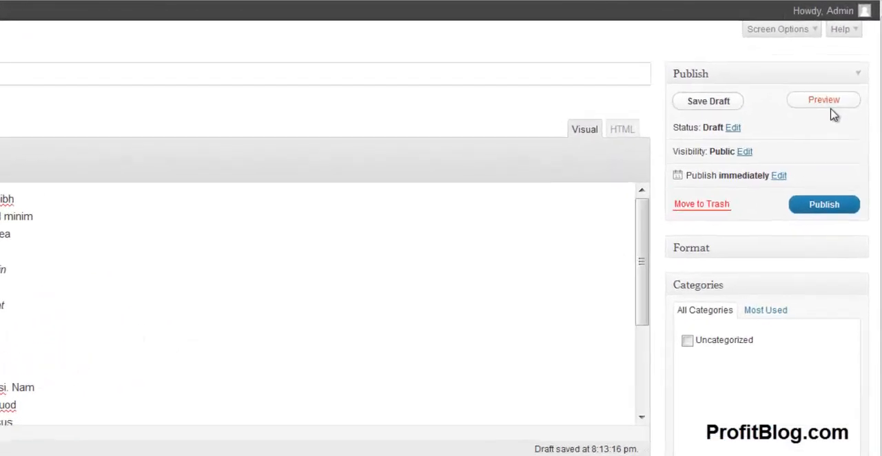
# Step: Set the post's status to Pending Review
pyautogui.click(765, 147)
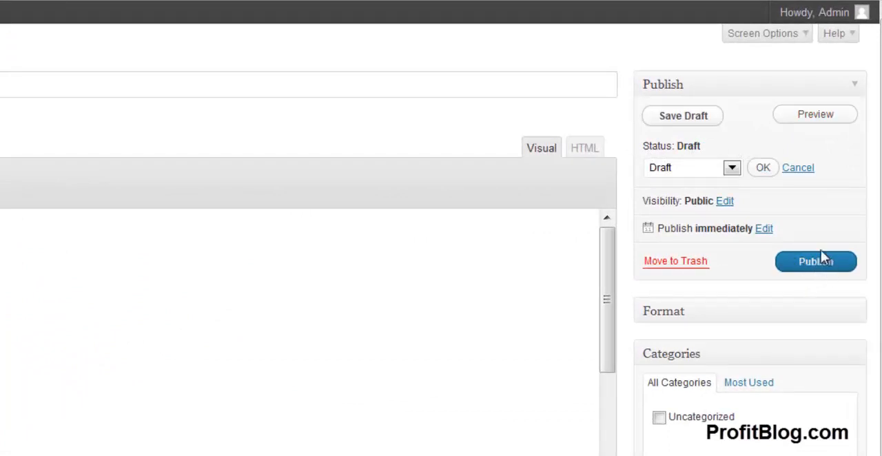
pyautogui.doubleClick(682, 146)
pyautogui.click(700, 146)
pyautogui.click(733, 170)
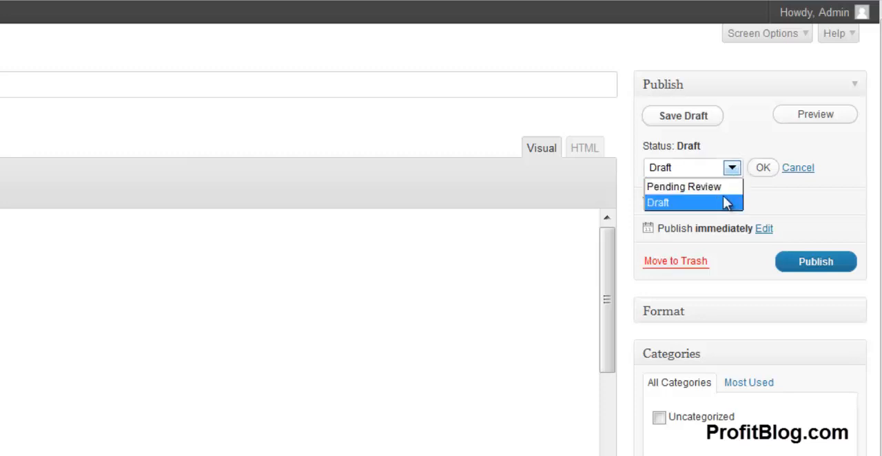
pyautogui.click(713, 194)
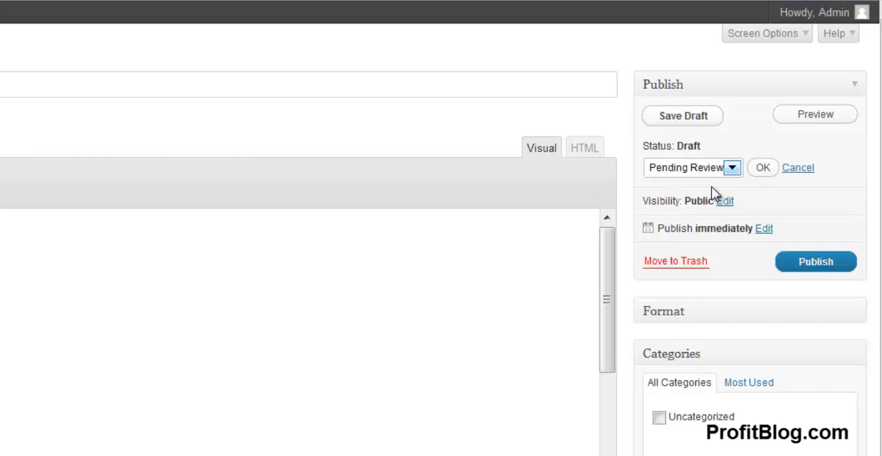
pyautogui.click(764, 172)
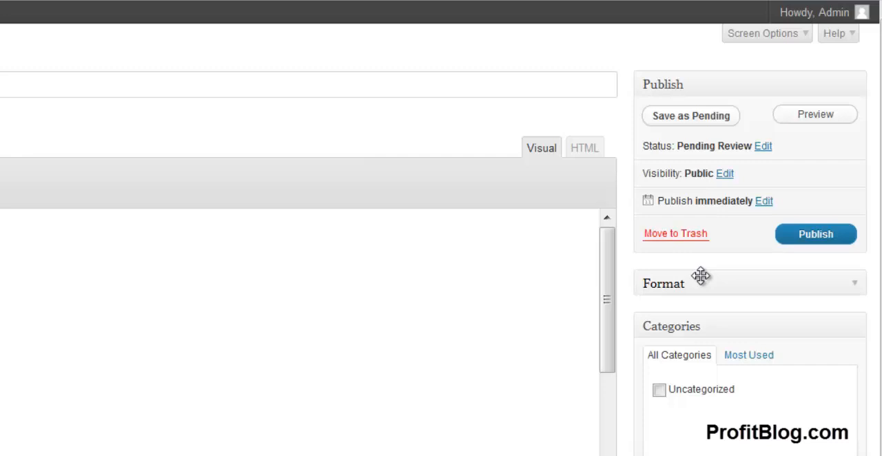
# Step: Return the post's status to Draft
pyautogui.click(763, 146)
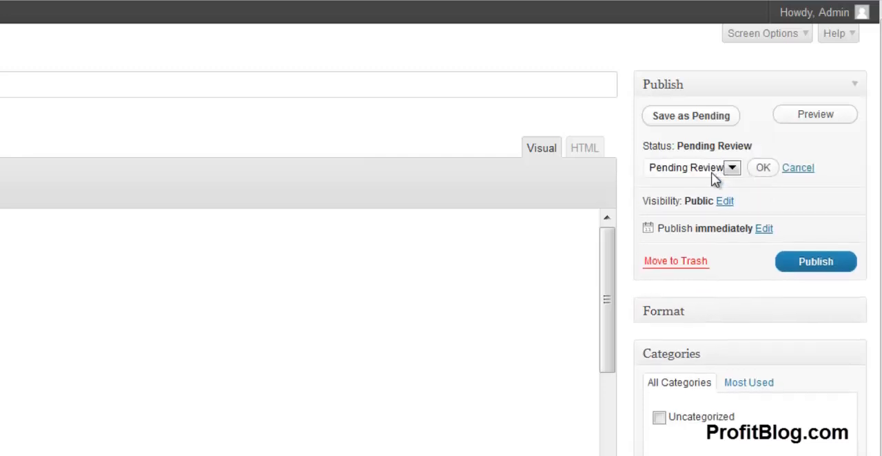
pyautogui.click(731, 169)
pyautogui.click(696, 200)
pyautogui.click(762, 169)
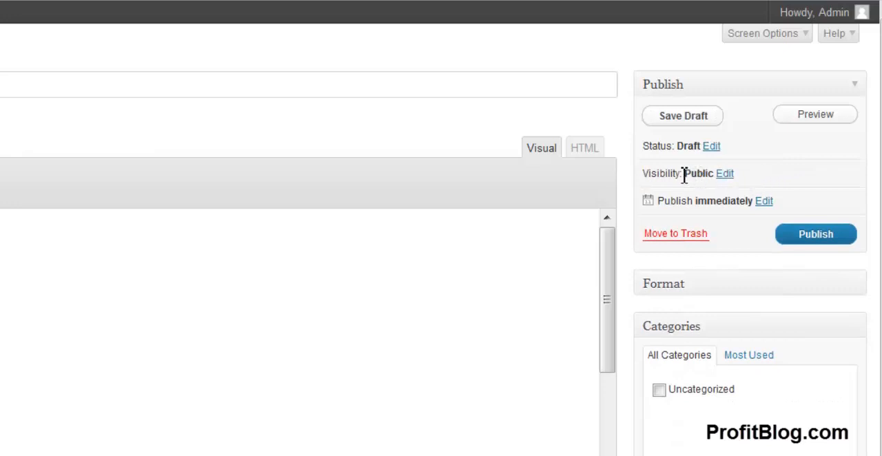
# Step: Edit the post's public visibility and enable "Stick this post to the front page"
pyautogui.moveTo(685, 175); pyautogui.dragTo(724, 175)
pyautogui.click(725, 174)
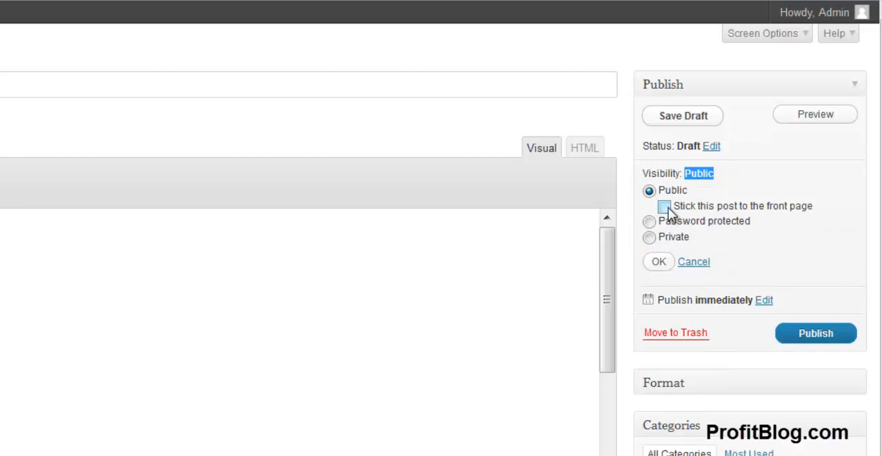
pyautogui.click(664, 207)
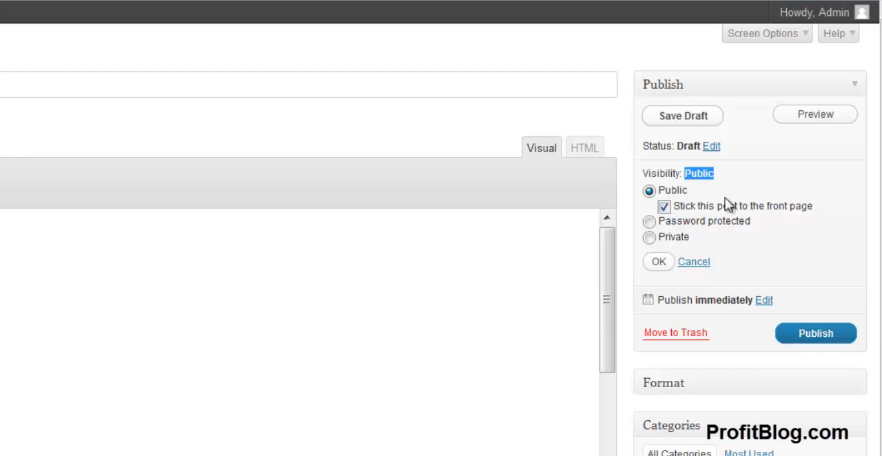
# Step: Try the Password protected and Private visibility options, and confirm the post as Public without sticking it
pyautogui.click(650, 223)
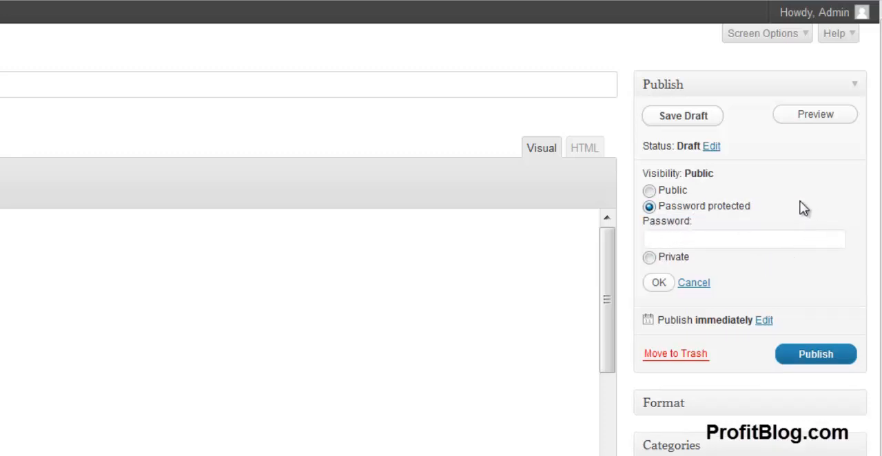
pyautogui.click(712, 238)
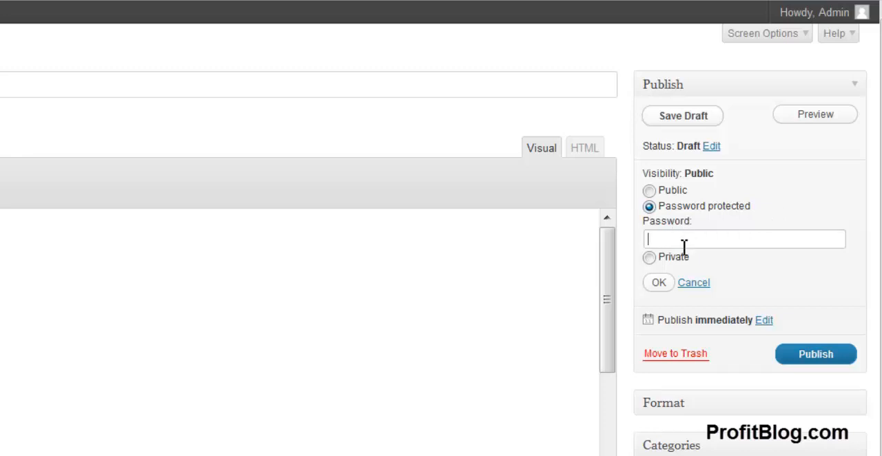
pyautogui.click(650, 259)
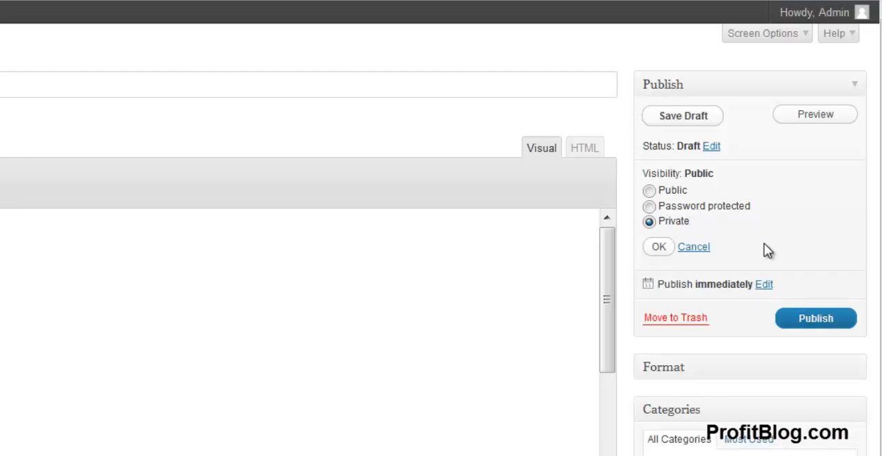
pyautogui.click(649, 190)
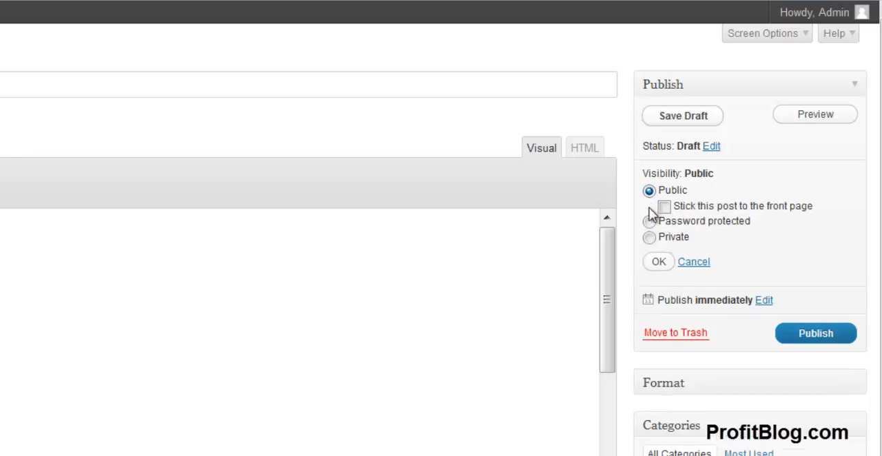
pyautogui.click(660, 263)
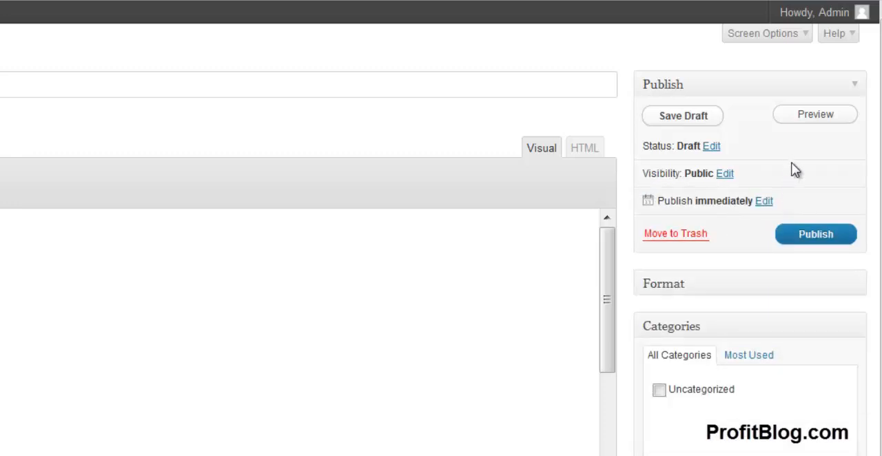
# Step: Examine the scheduled publish date and time settings, leaving the post set to publish immediately
pyautogui.click(765, 204)
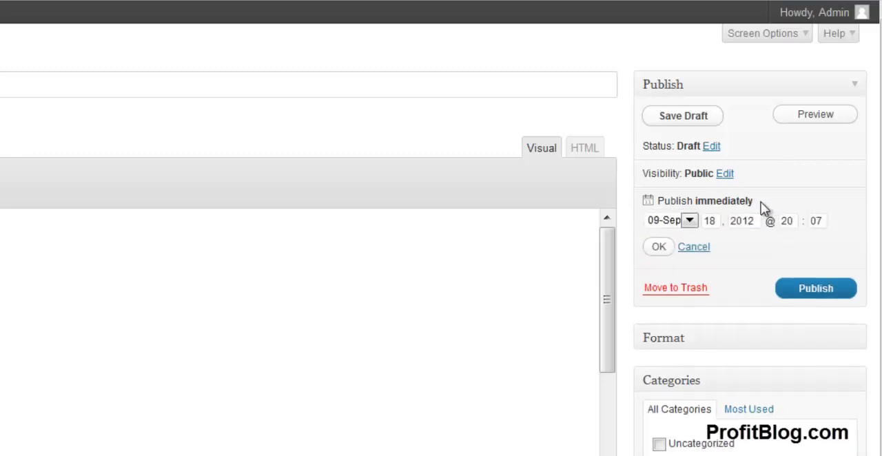
pyautogui.doubleClick(716, 220)
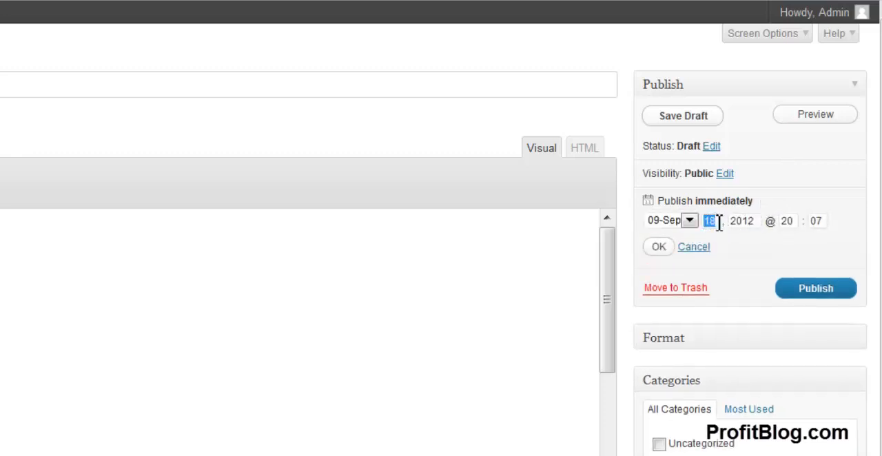
pyautogui.click(789, 222)
pyautogui.click(658, 248)
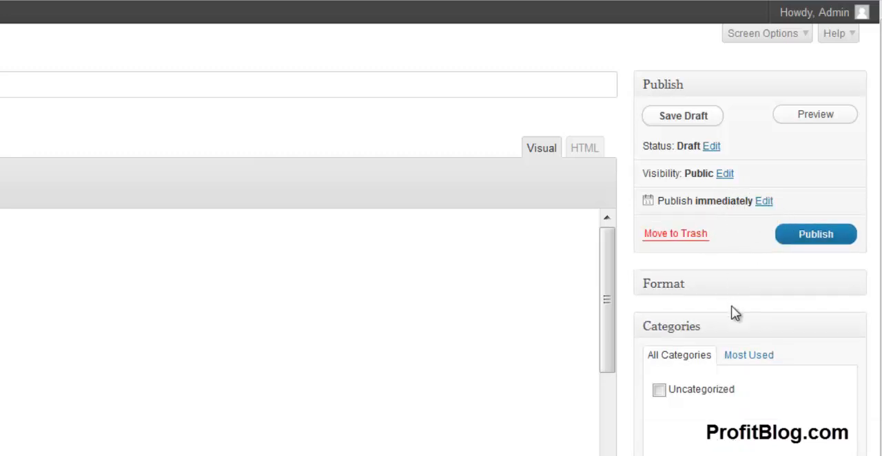
# Step: Look over the available post formats and collapse them again, leaving Standard selected
pyautogui.scroll(-2, 731, 289)
pyautogui.click(854, 207)
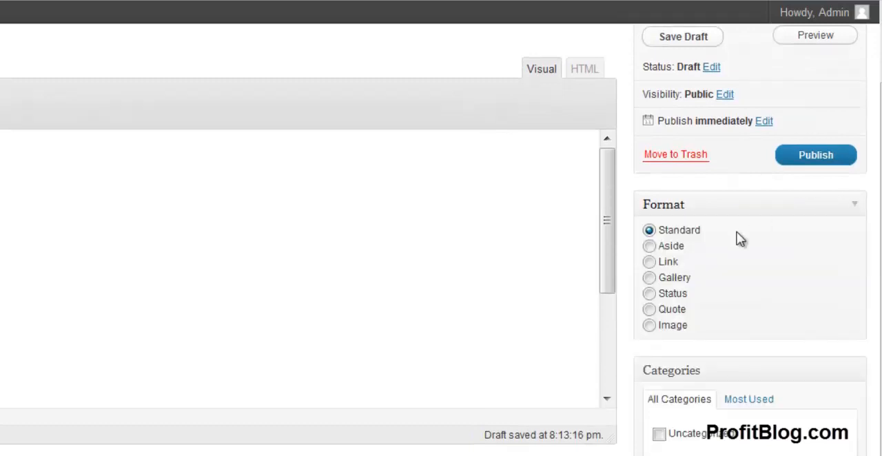
pyautogui.click(852, 208)
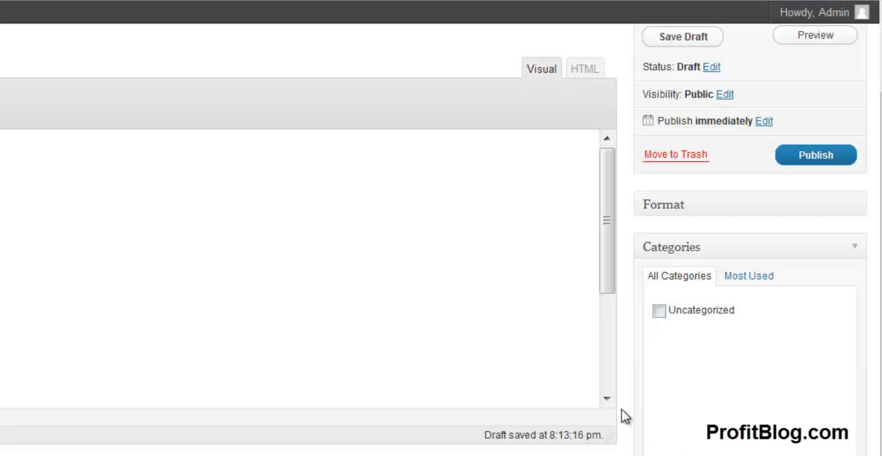
pyautogui.scroll(2, 309, 241)
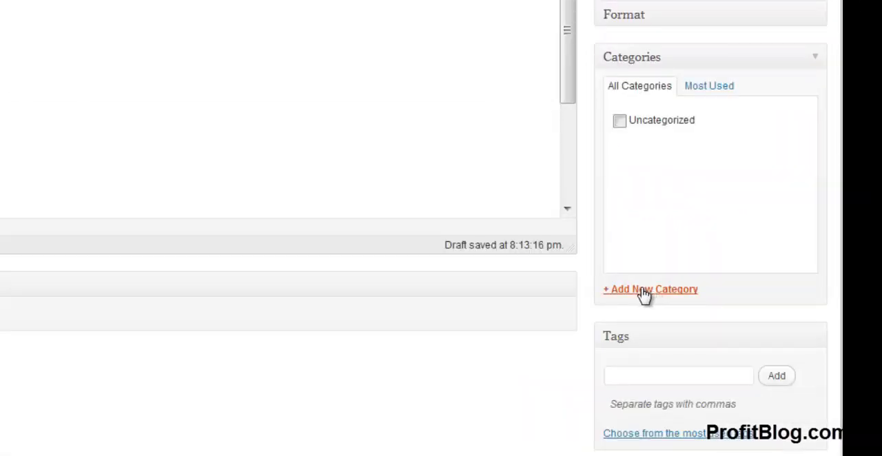
# Step: Add a new top-level category named "Shark tanks" to the post
pyautogui.click(641, 293)
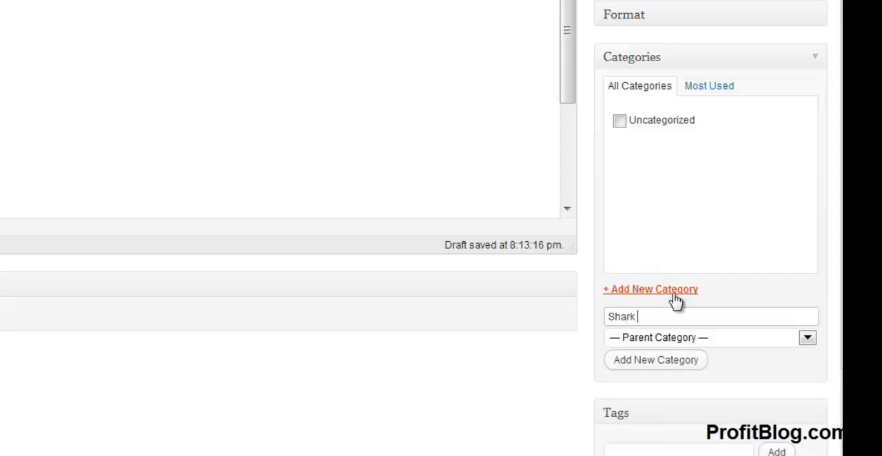
pyautogui.click(643, 359)
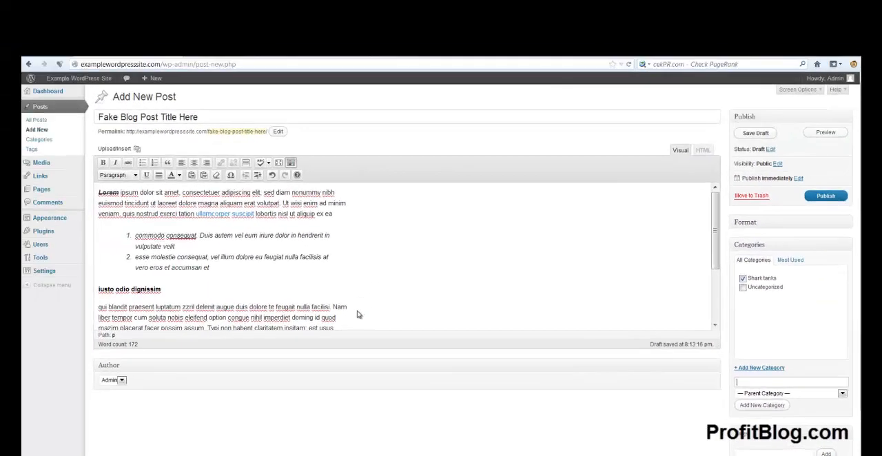
pyautogui.moveTo(357, 311); pyautogui.dragTo(218, 216)
pyautogui.moveTo(104, 204); pyautogui.dragTo(100, 202)
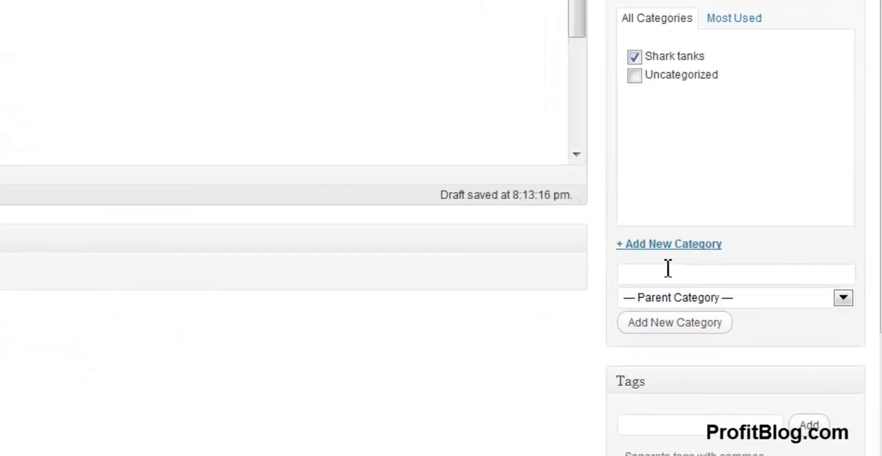
# Step: Add a new category named "shark tank filters" with Shark tanks as its parent category
pyautogui.click(804, 382)
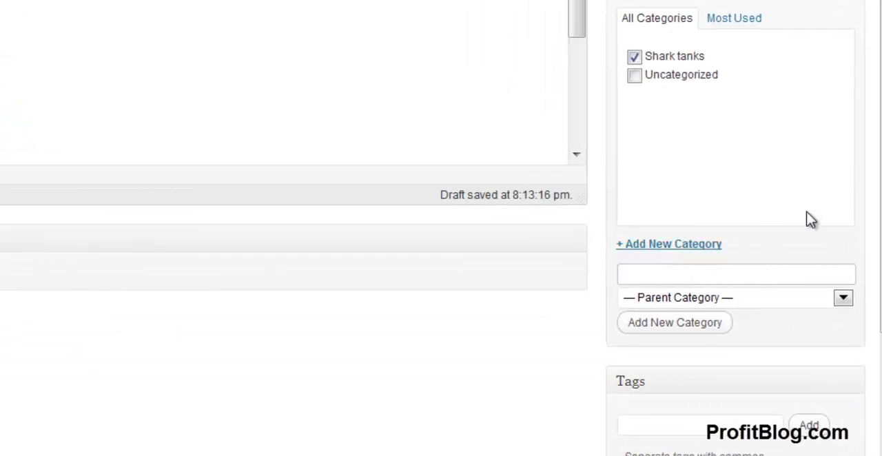
pyautogui.write('shark tank filters')
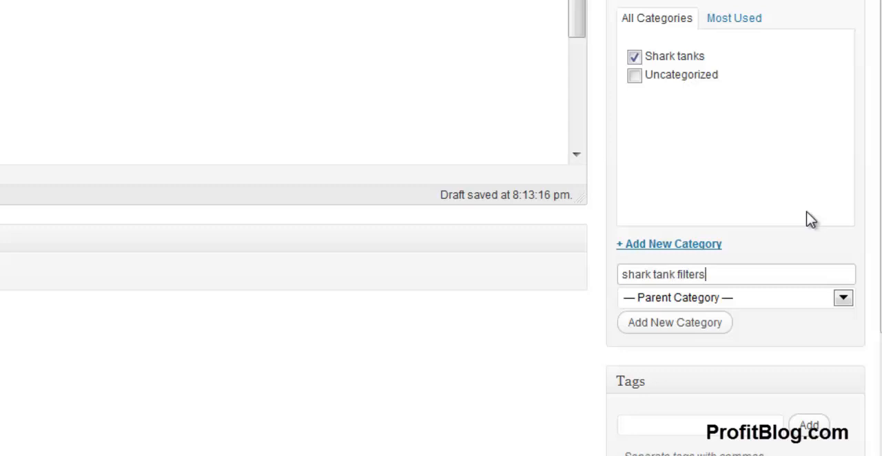
pyautogui.click(843, 299)
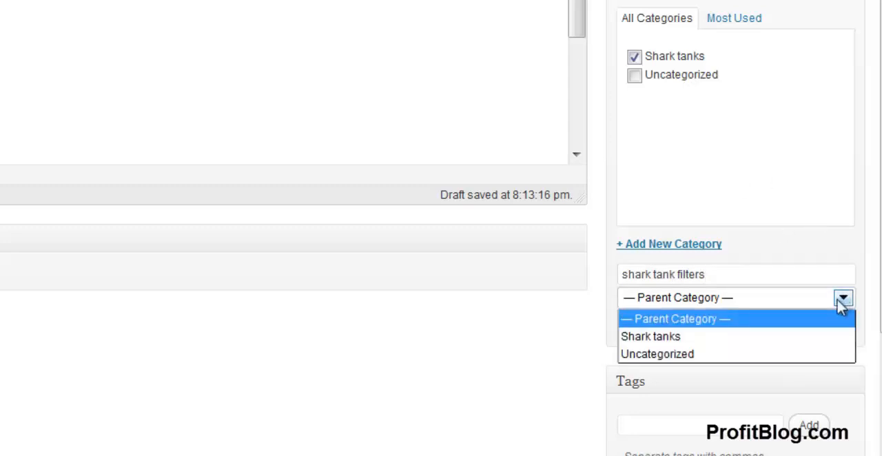
pyautogui.click(662, 337)
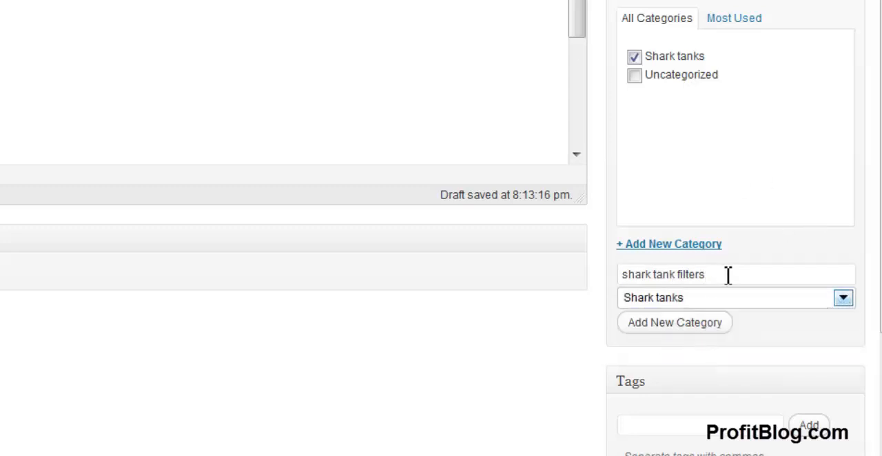
pyautogui.click(678, 329)
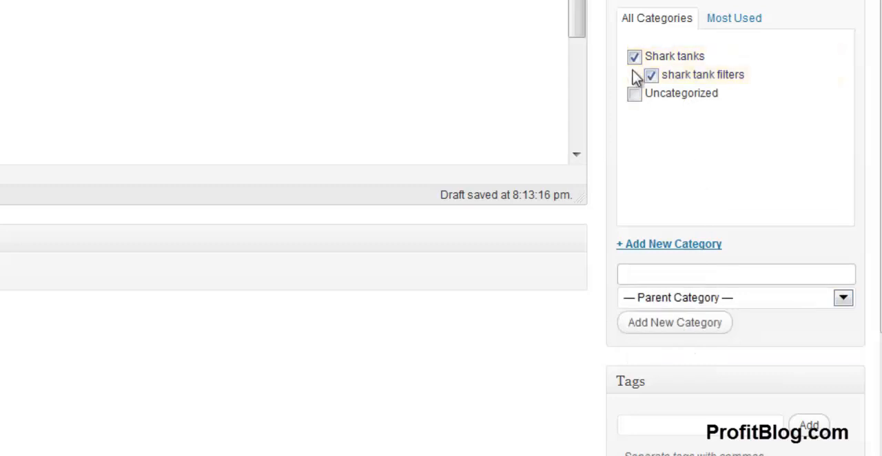
pyautogui.moveTo(674, 77); pyautogui.dragTo(767, 87)
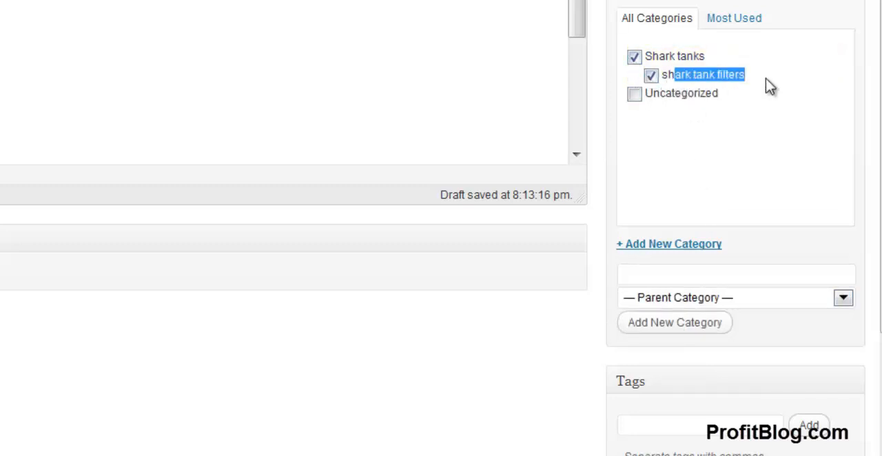
pyautogui.moveTo(720, 61); pyautogui.dragTo(649, 59)
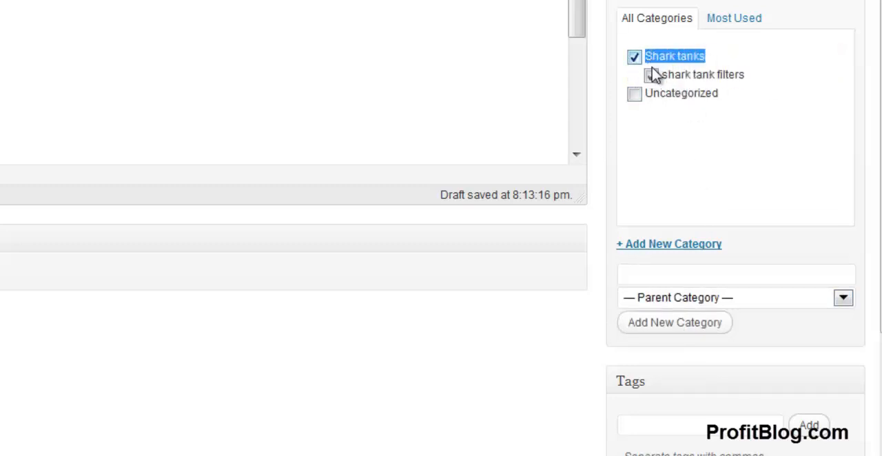
# Step: Add the tags "shark tanks" and "shark tank filters" to the post
pyautogui.scroll(-5, 675, 252)
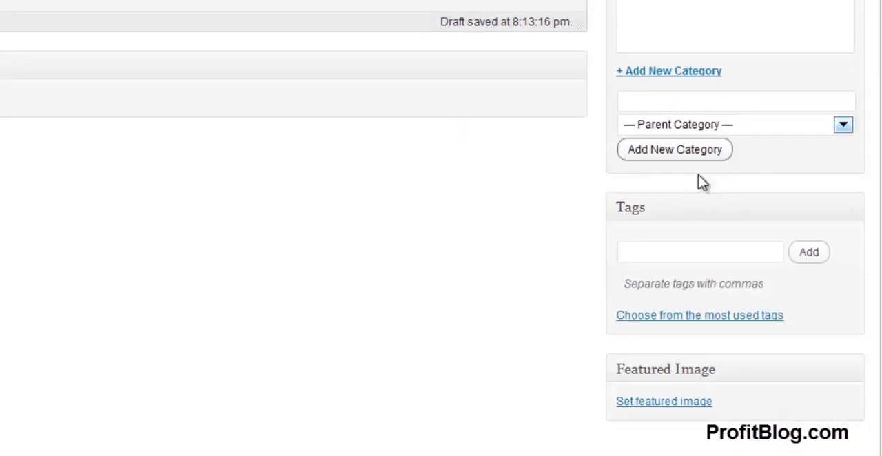
pyautogui.click(661, 249)
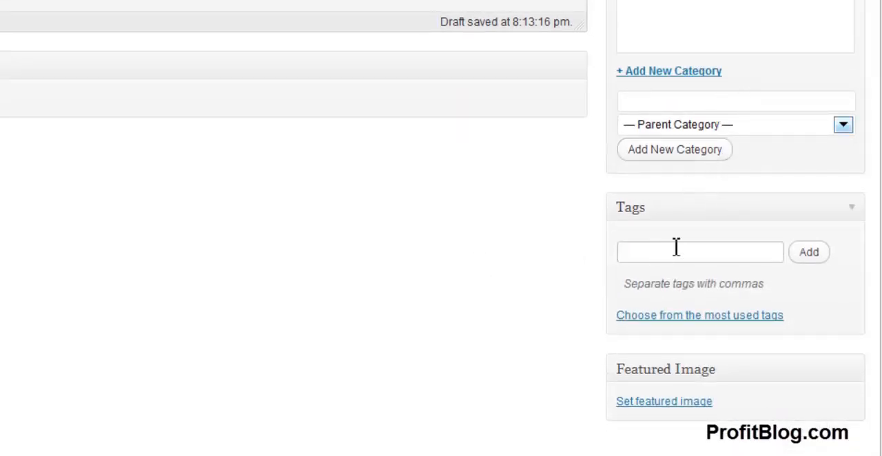
pyautogui.write('shark tanks, shark tank filters')
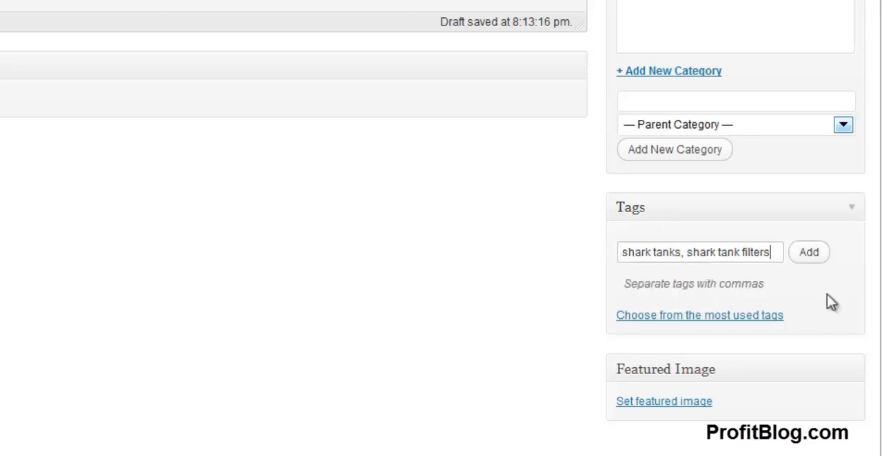
pyautogui.click(809, 262)
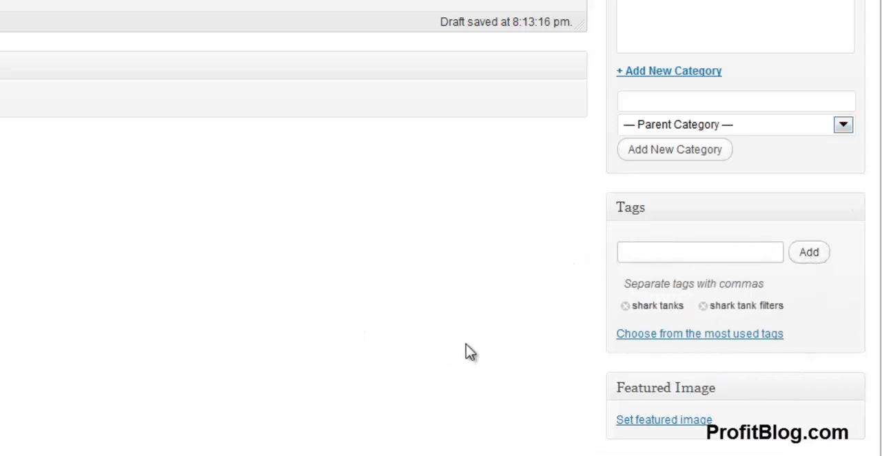
pyautogui.scroll(-1, 507, 335)
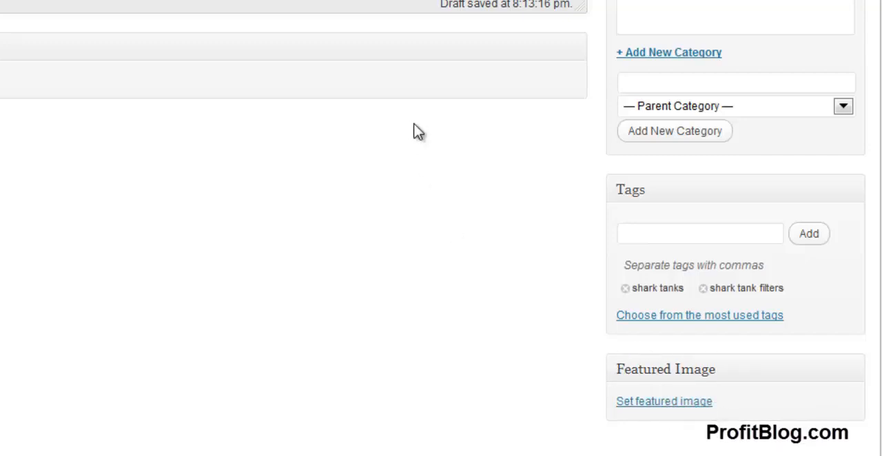
# Step: Set the media library image skype-dance-emoticon-favicon as the featured image and insert it at full size before the first word of the post
pyautogui.scroll(3, 390, 232)
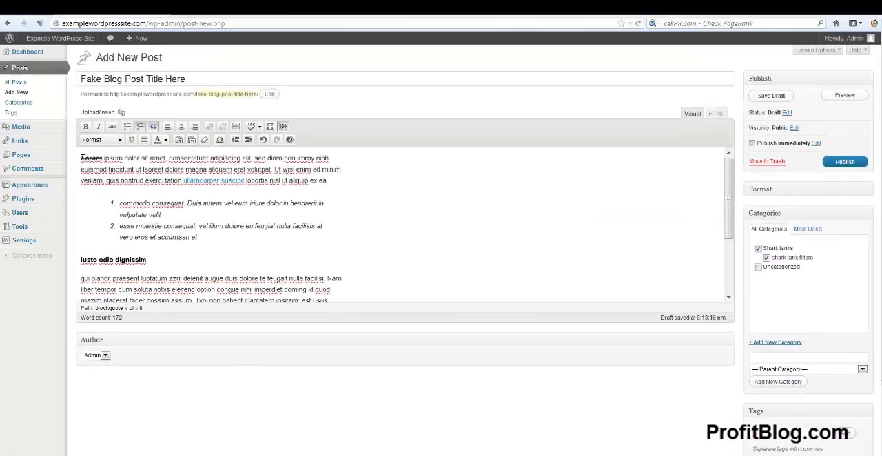
pyautogui.click(81, 157)
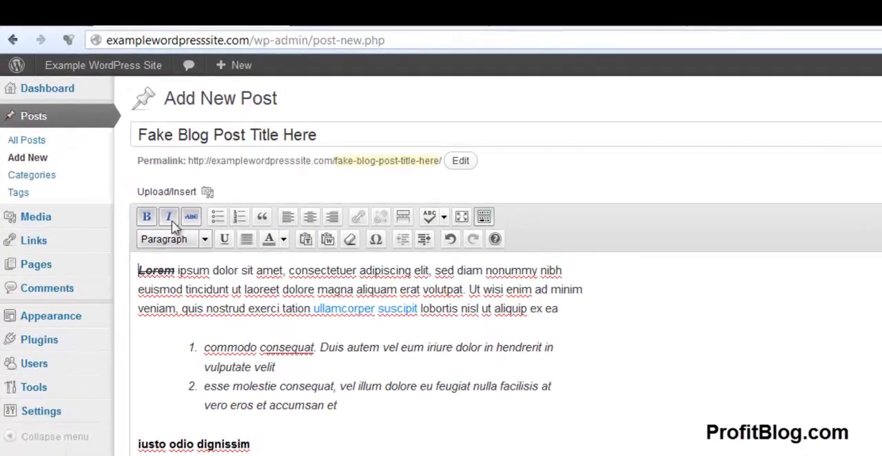
pyautogui.click(207, 193)
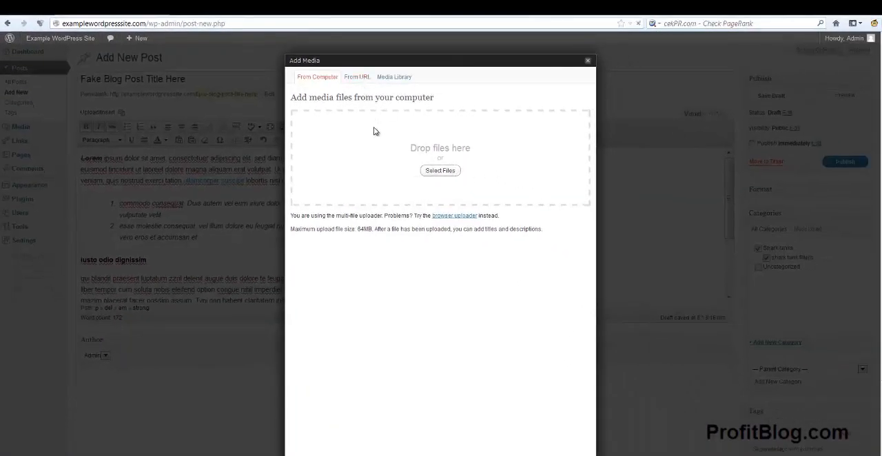
pyautogui.click(395, 78)
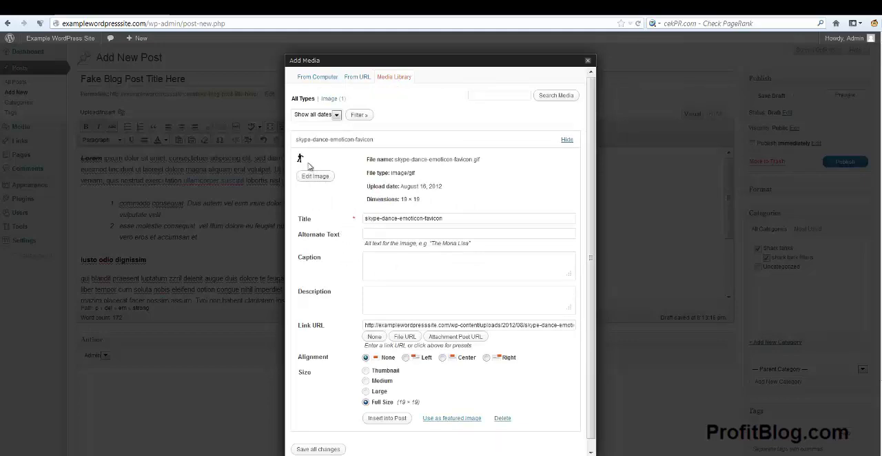
pyautogui.scroll(-1, 333, 176)
pyautogui.scroll(1, 351, 194)
pyautogui.scroll(-3, 347, 254)
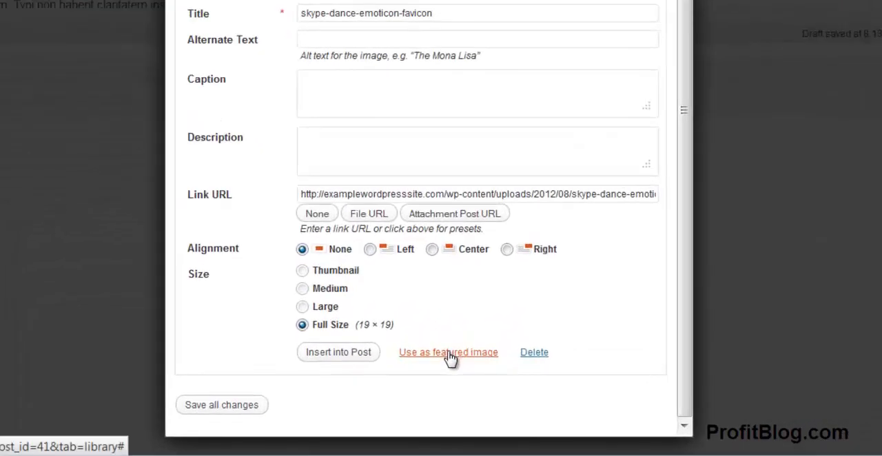
pyautogui.click(449, 355)
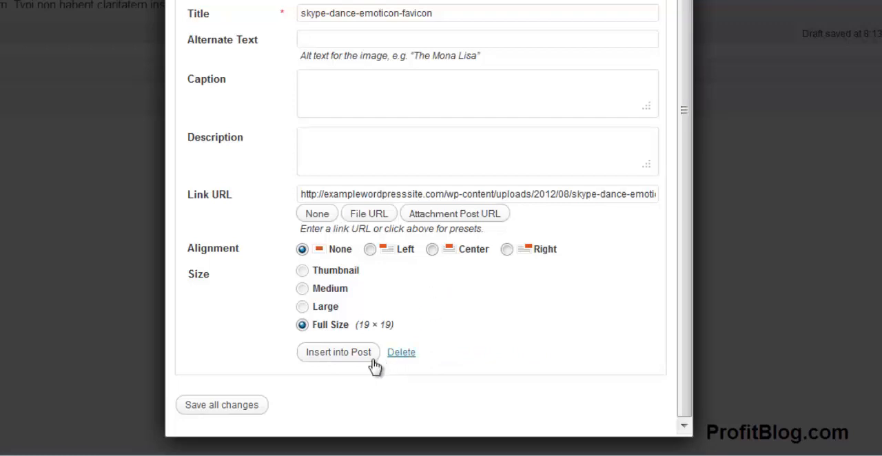
pyautogui.click(332, 355)
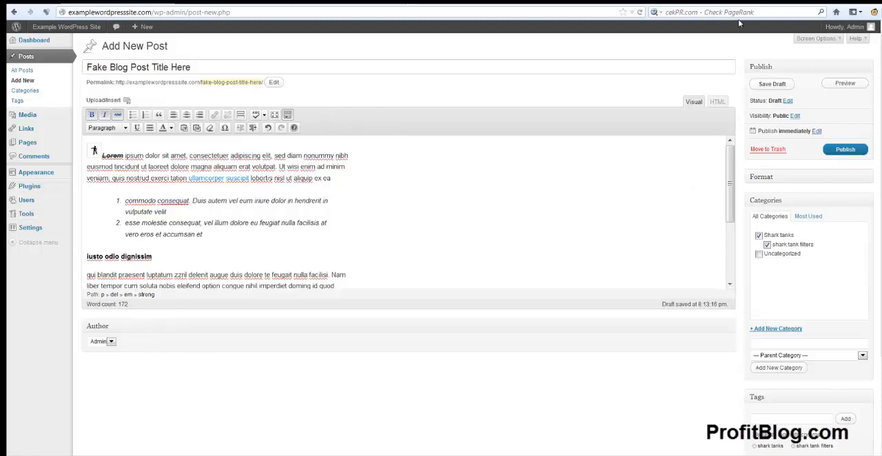
# Step: Examine the Screen Options for the editor's visible boxes and column layout, and collapse them again
pyautogui.click(816, 39)
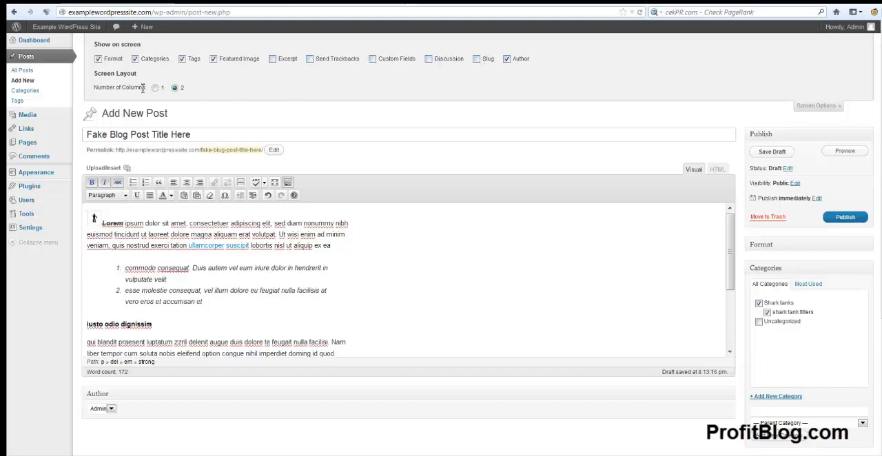
pyautogui.click(816, 105)
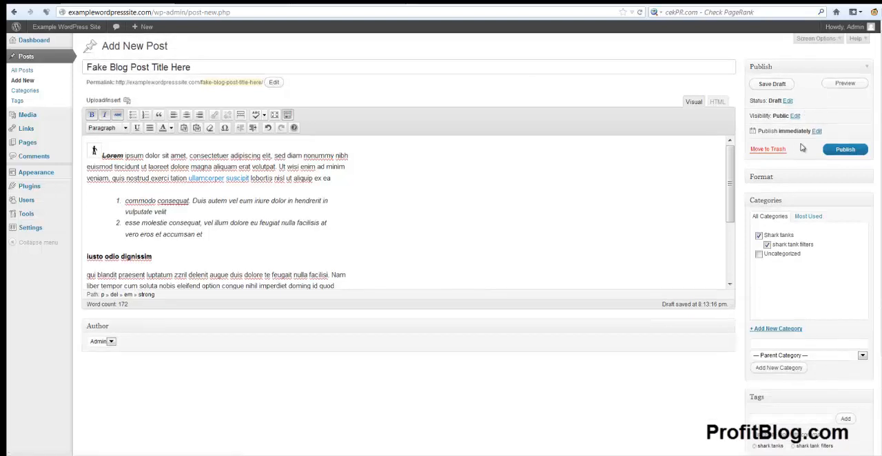
# Step: Publish the post and review its content, categories and tags on the live page
pyautogui.click(837, 151)
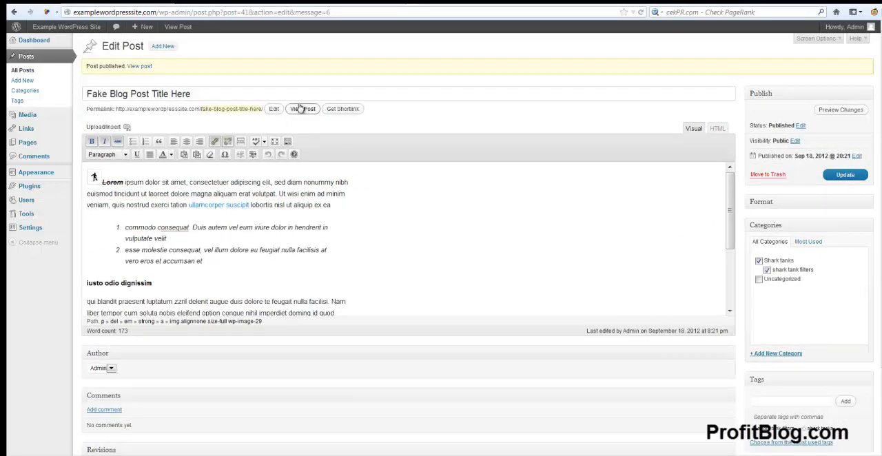
pyautogui.click(140, 67)
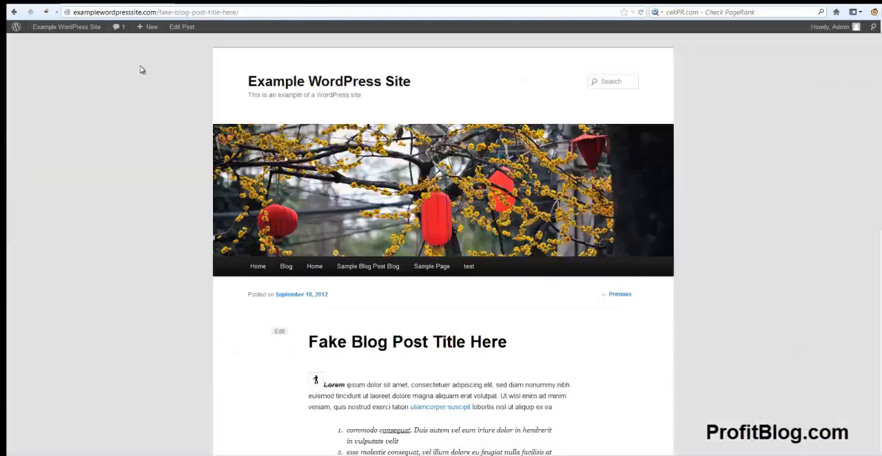
pyautogui.scroll(-6, 136, 253)
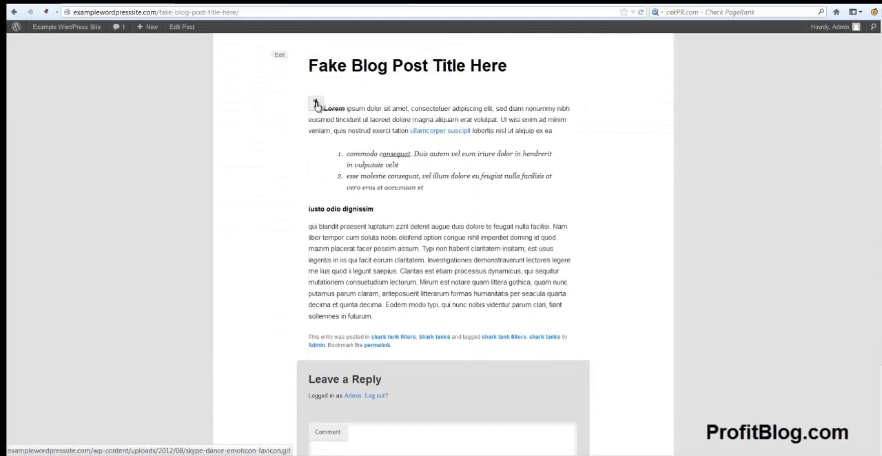
pyautogui.moveTo(326, 109); pyautogui.dragTo(484, 320)
pyautogui.click(622, 263)
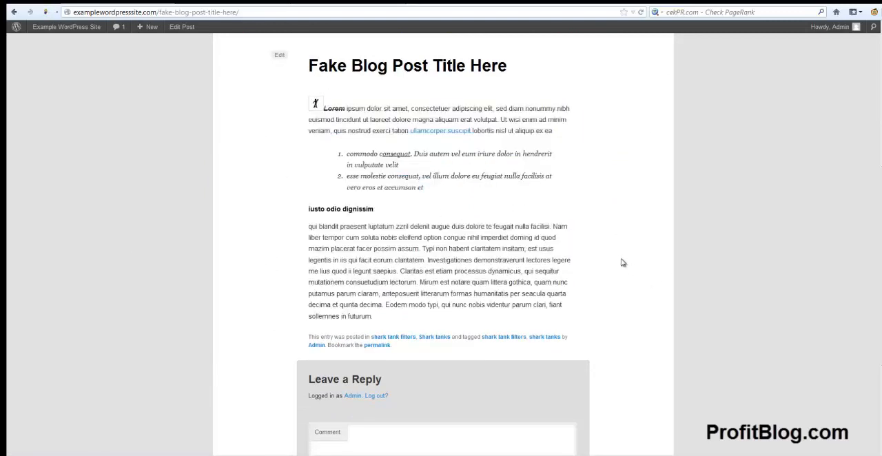